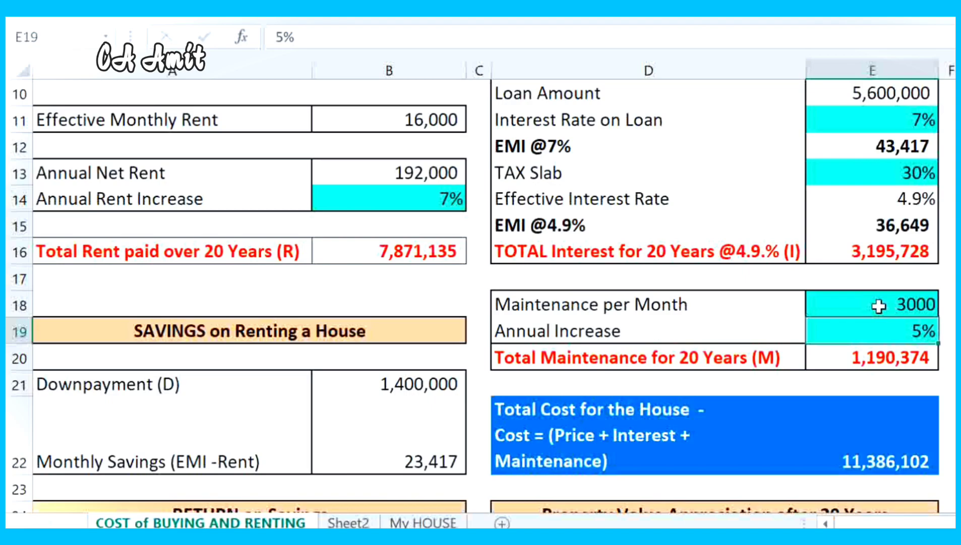
Step: Inspect the FV formula behind Total Maintenance for 20 Years (M) and the cells it references
{"action": "key", "text": "Down"}
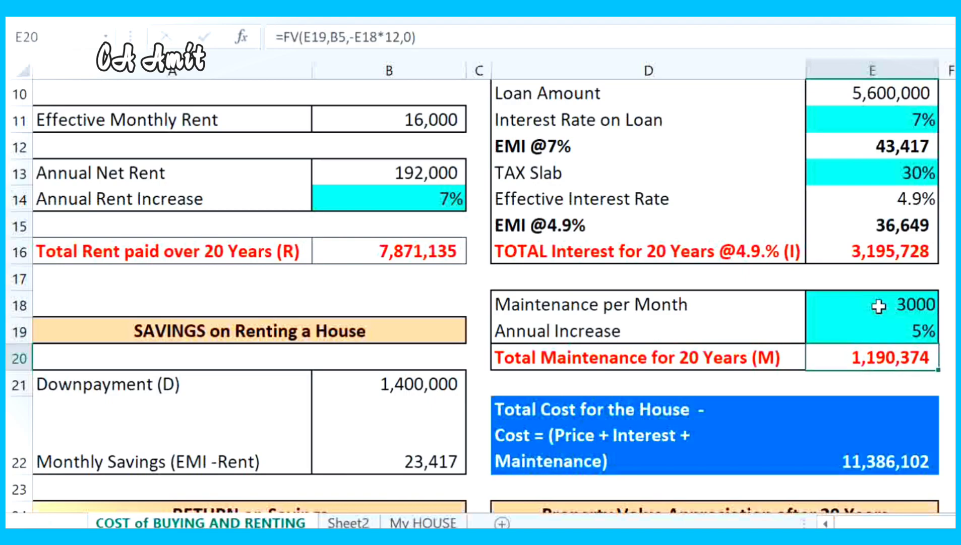
{"action": "key", "text": "Left"}
{"action": "key", "text": "Right"}
{"action": "key", "text": "F2"}
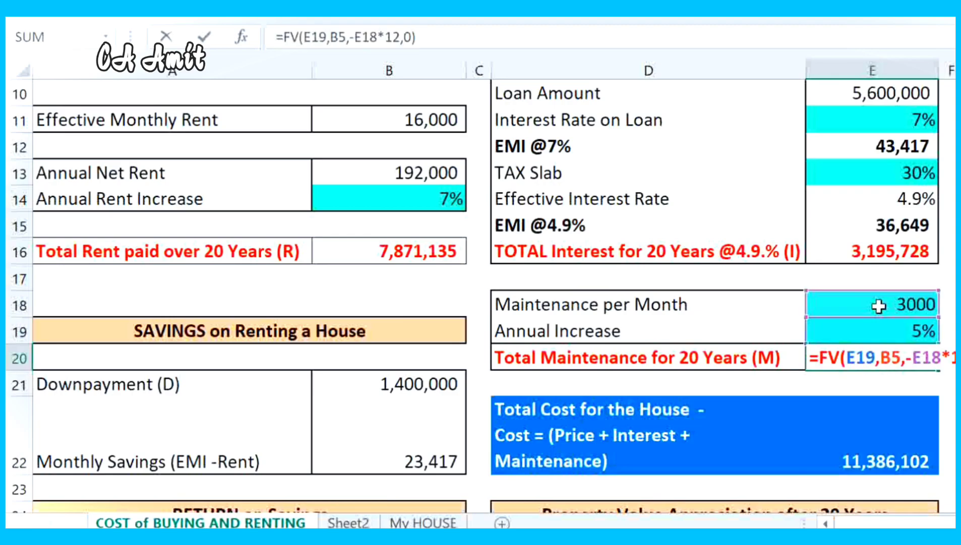
{"action": "key", "text": "Escape"}
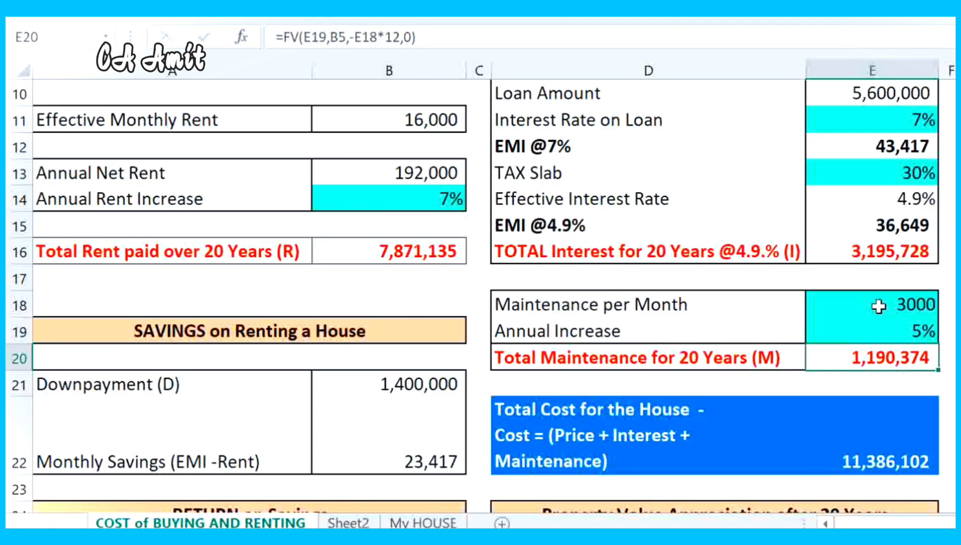
{"action": "key", "text": "Down"}
{"action": "key", "text": "Down"}
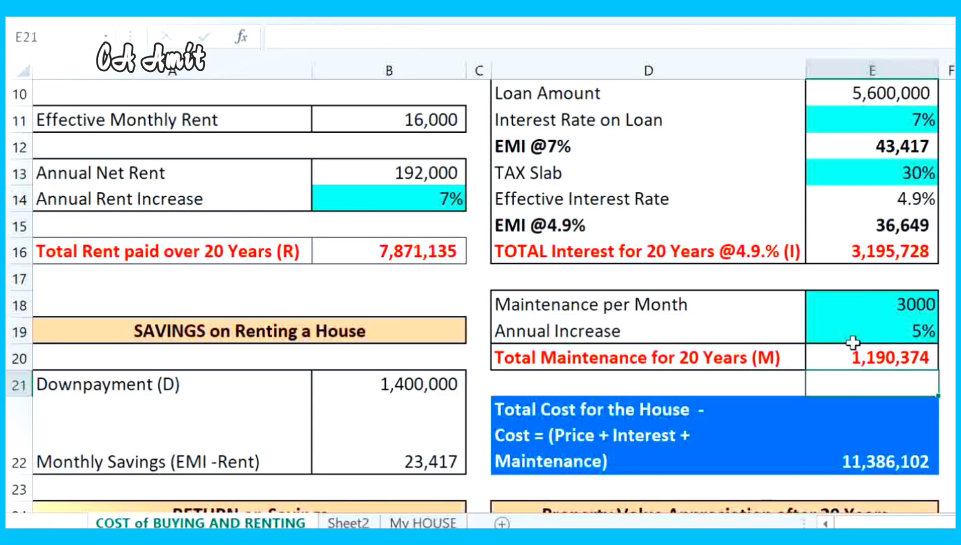
{"action": "left_click", "coordinate": [878, 364]}
Step: Examine the Total Cost for the House formula and trace its property price, interest and maintenance references
{"action": "key", "text": "Down"}
{"action": "key", "text": "Down"}
{"action": "scroll", "coordinate": [877, 364], "scroll_direction": "down", "scroll_amount": 1}
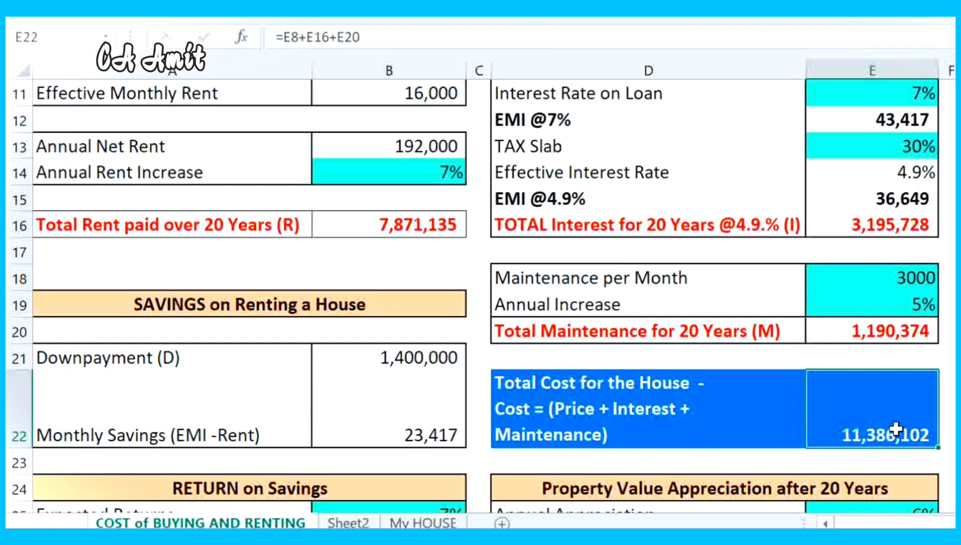
{"action": "key", "text": "F2"}
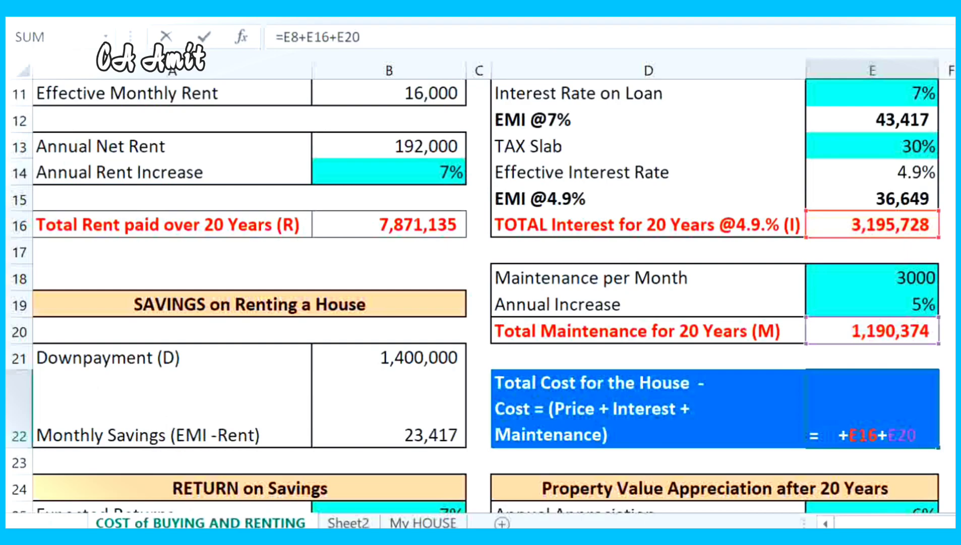
{"action": "scroll", "coordinate": [931, 276], "scroll_direction": "up", "scroll_amount": 4}
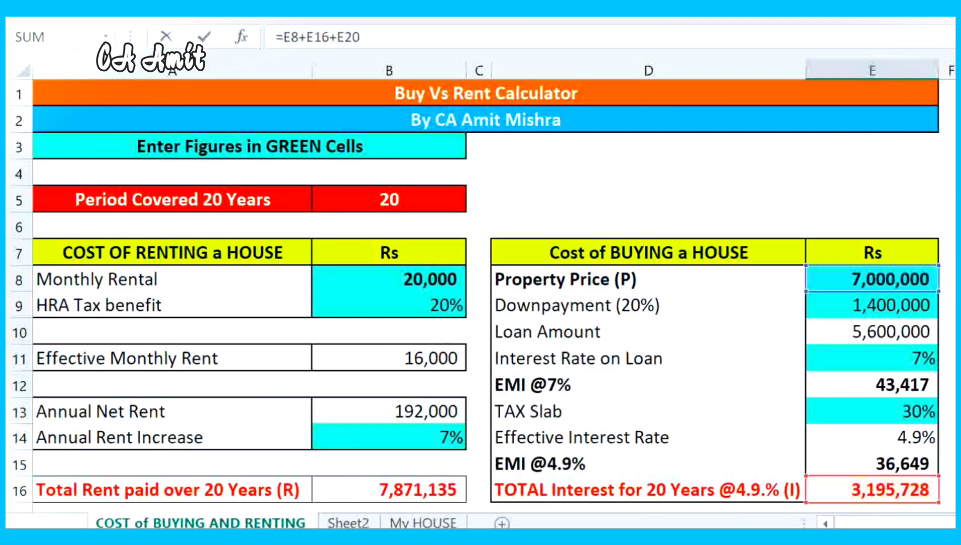
{"action": "scroll", "coordinate": [917, 484], "scroll_direction": "down", "scroll_amount": 3}
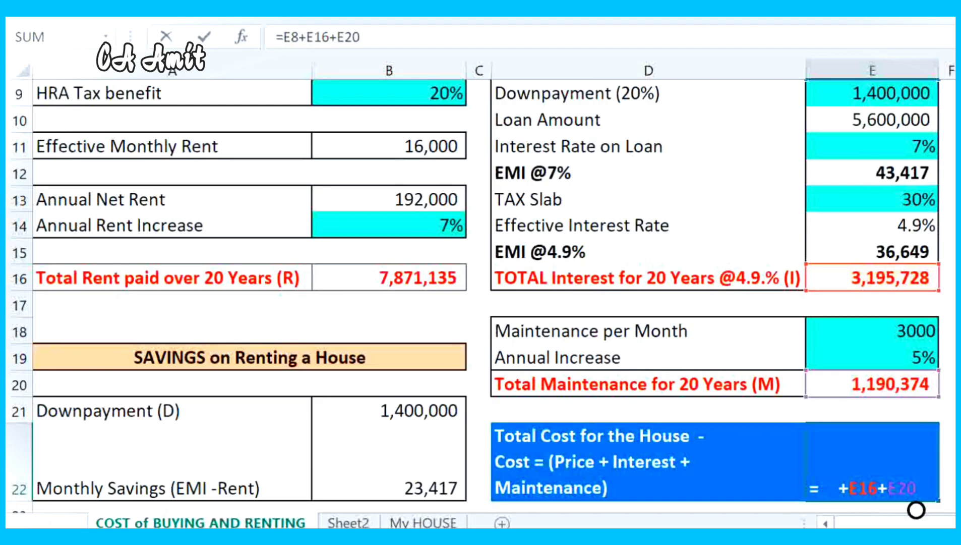
{"action": "key", "text": "ctrl+Return"}
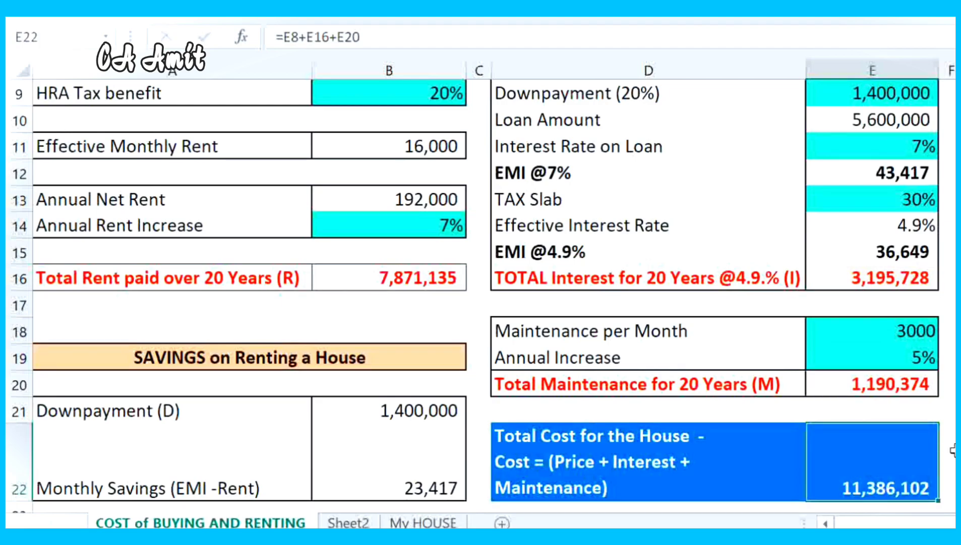
Step: Review the SAVINGS on Renting a House section and inspect the formula in its Downpayment (D) cell
{"action": "key", "text": "Down"}
{"action": "key", "text": "Down"}
{"action": "key", "text": "Down"}
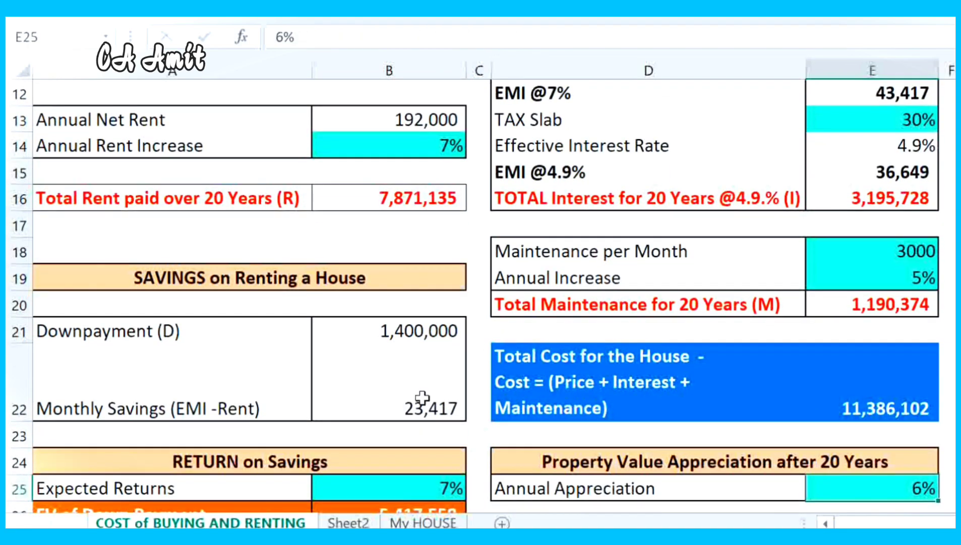
{"action": "left_click", "coordinate": [327, 324]}
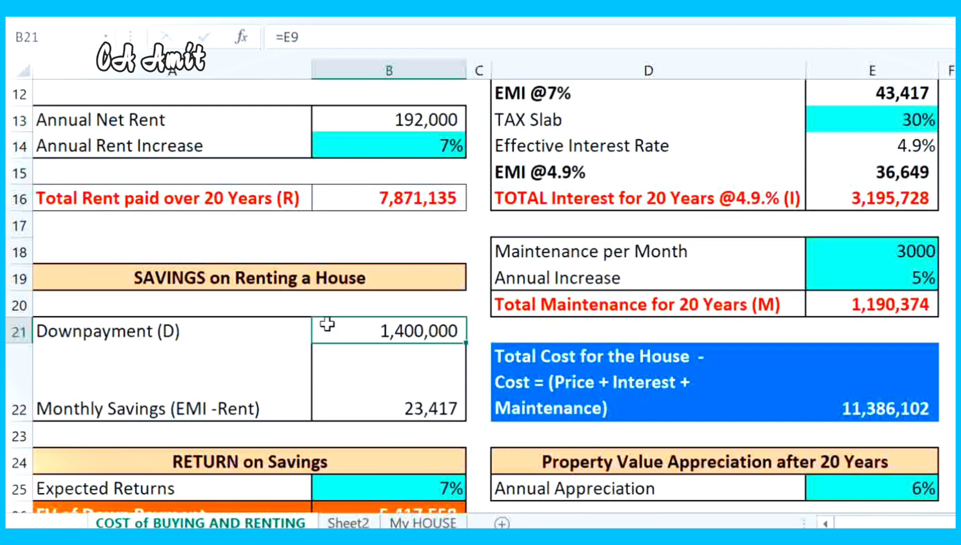
{"action": "left_click", "coordinate": [187, 273]}
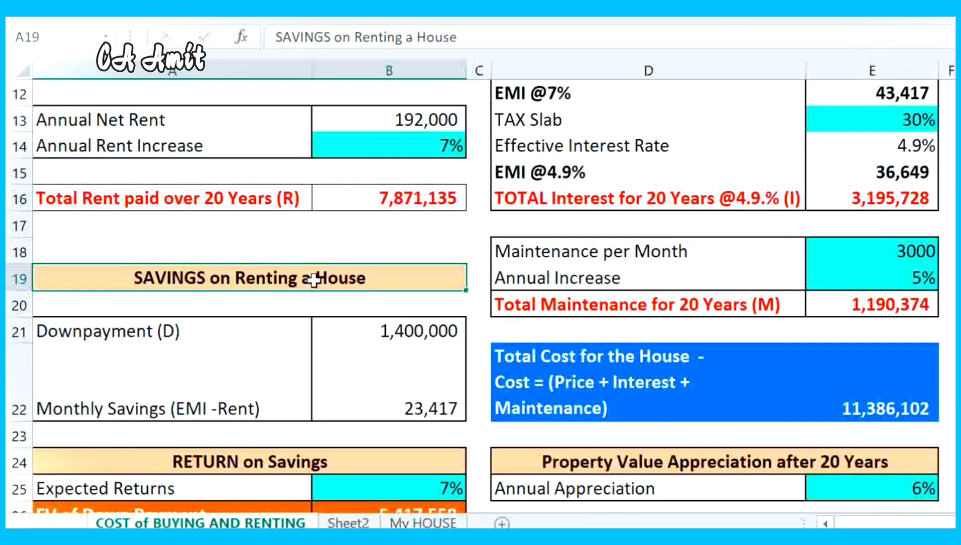
{"action": "left_click", "coordinate": [232, 314]}
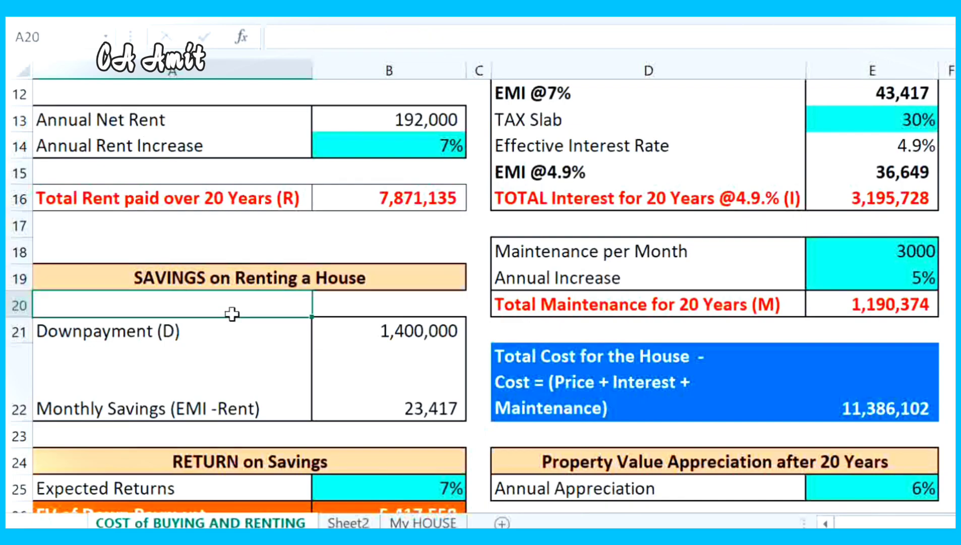
{"action": "key", "text": "Down"}
{"action": "key", "text": "Right"}
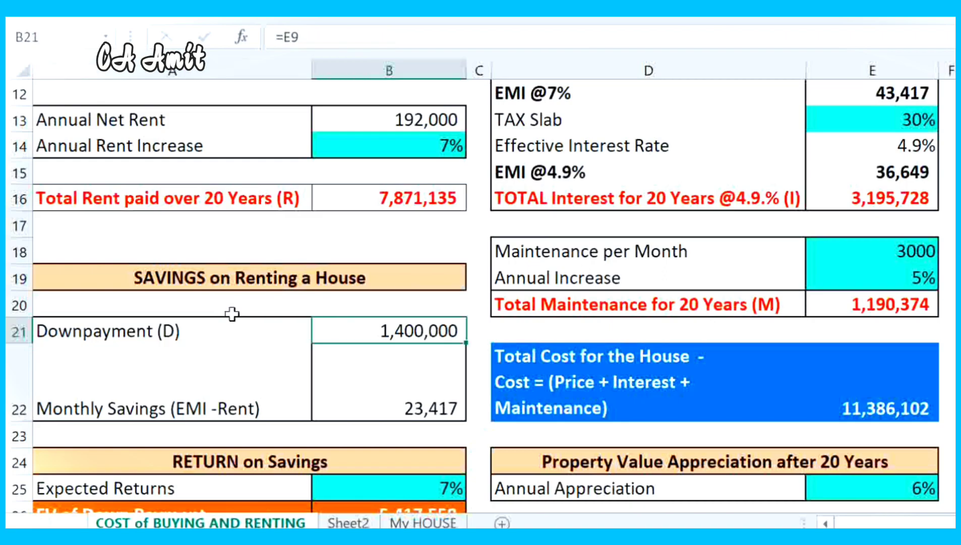
{"action": "key", "text": "F2"}
{"action": "key", "text": "Escape"}
Step: Trace the Downpayment (D) savings figure to the Downpayment (20%) row in the buying cost table
{"action": "scroll", "coordinate": [480, 293], "scroll_direction": "up", "scroll_amount": 4}
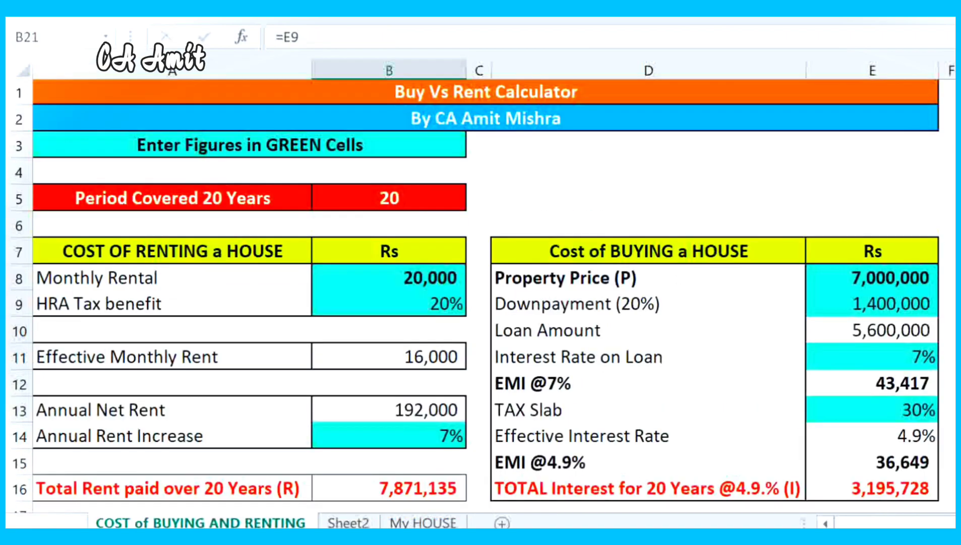
{"action": "left_click", "coordinate": [849, 314]}
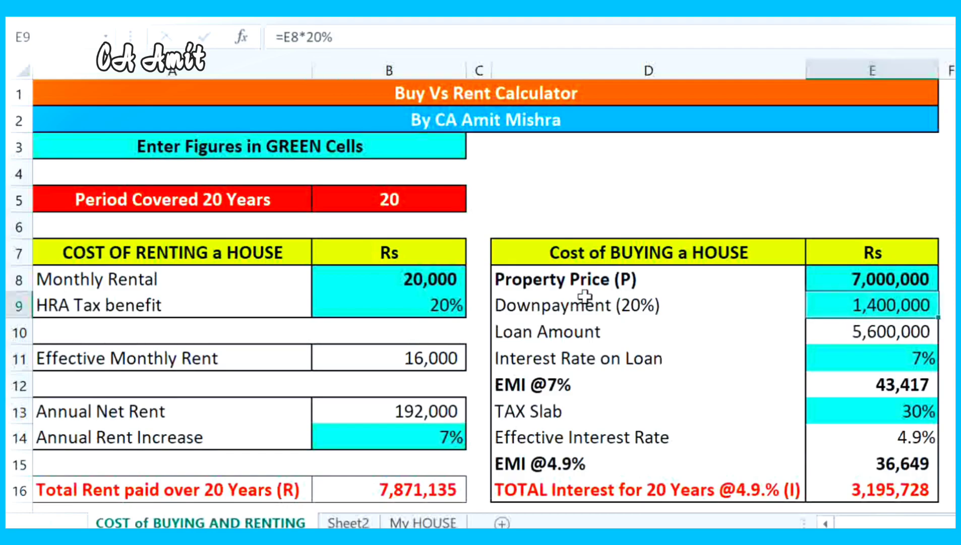
{"action": "left_click_drag", "start_coordinate": [687, 306], "coordinate": [690, 307]}
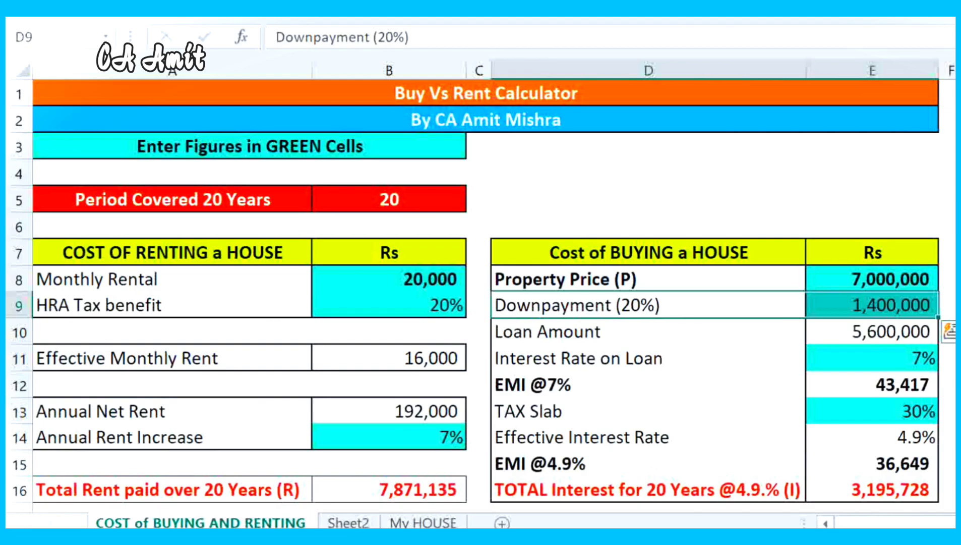
{"action": "scroll", "coordinate": [474, 295], "scroll_direction": "down", "scroll_amount": 4}
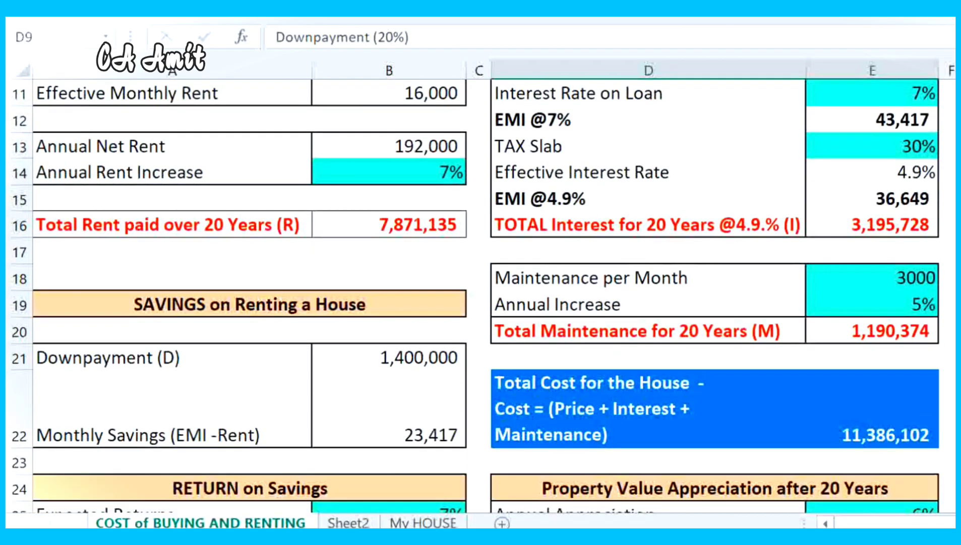
{"action": "left_click", "coordinate": [346, 366]}
Step: Inspect the Monthly Savings (EMI -Rent) formula and trace its references to the EMI @7% and Monthly Rental cells
{"action": "left_click", "coordinate": [96, 444]}
{"action": "left_click", "coordinate": [329, 443]}
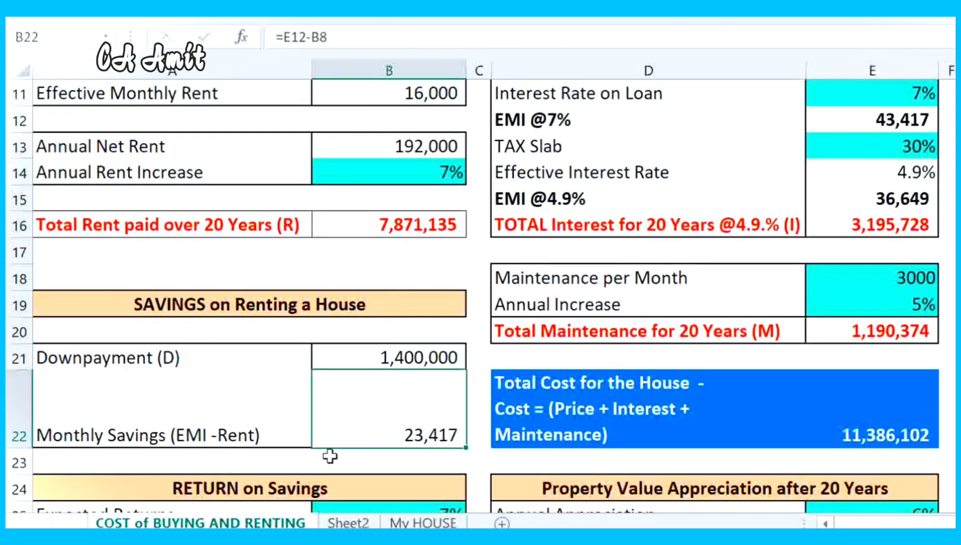
{"action": "key", "text": "F2"}
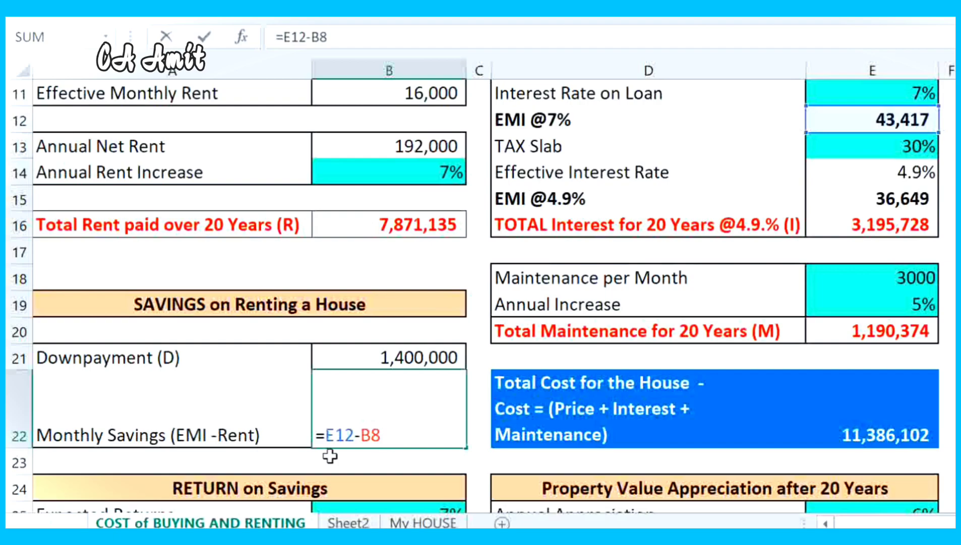
{"action": "key", "text": "Escape"}
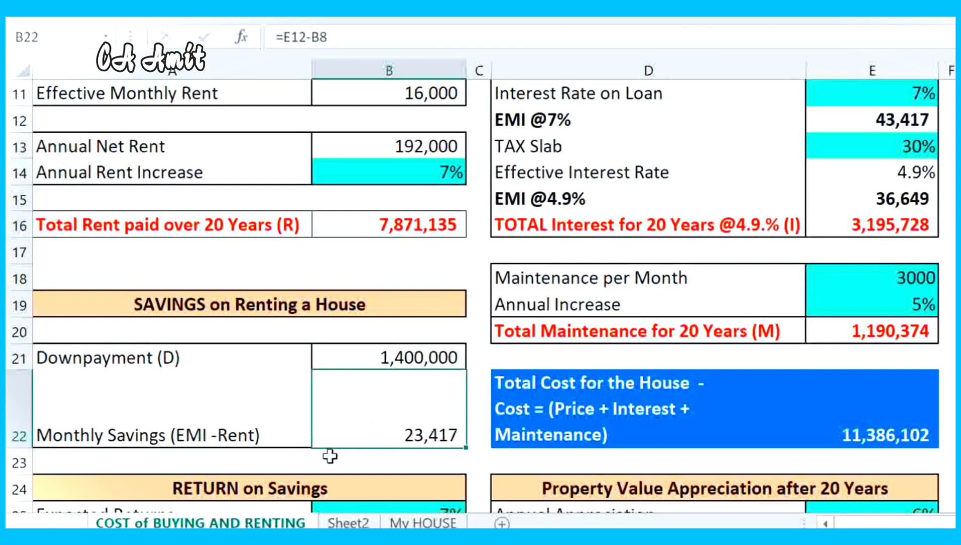
{"action": "scroll", "coordinate": [473, 296], "scroll_direction": "up", "scroll_amount": 1}
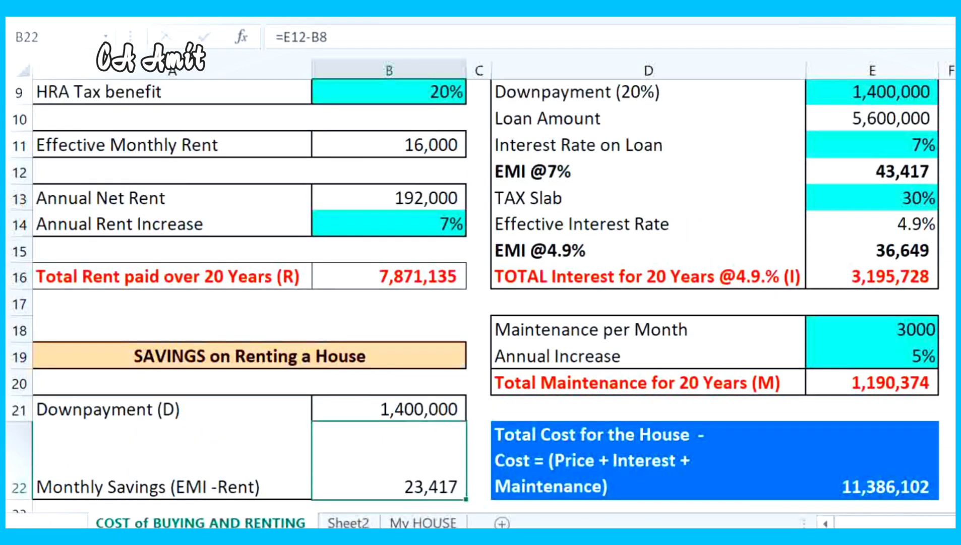
{"action": "left_click", "coordinate": [828, 151]}
{"action": "left_click", "coordinate": [383, 481]}
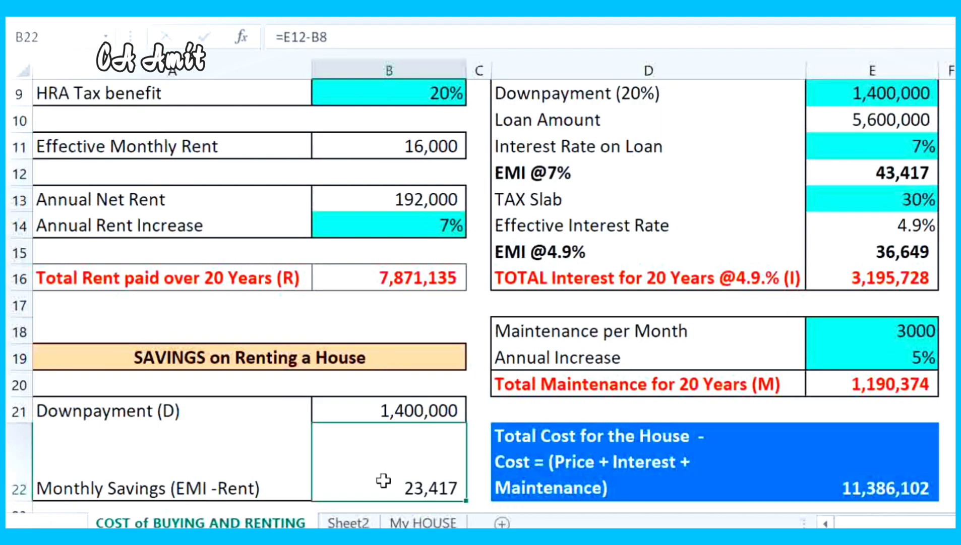
{"action": "double_click", "coordinate": [384, 481]}
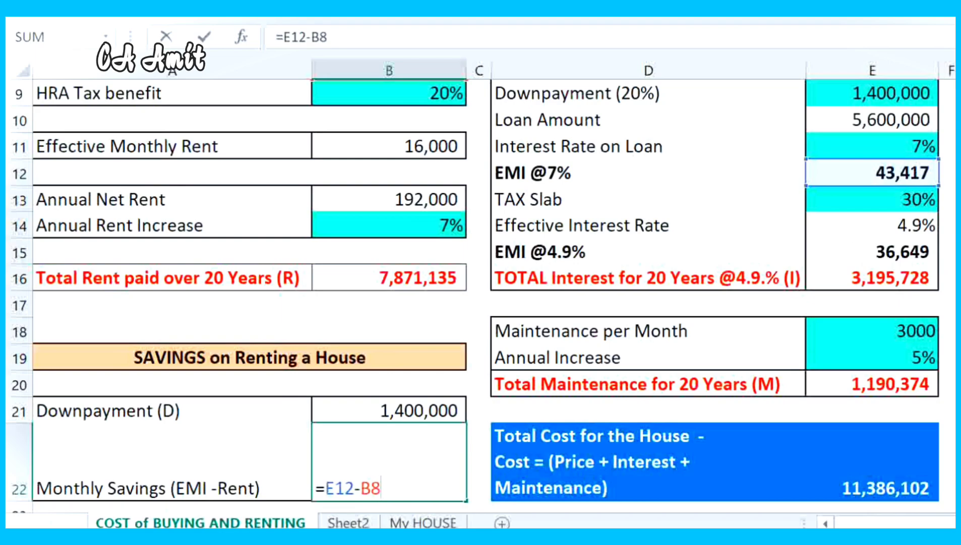
{"action": "scroll", "coordinate": [378, 481], "scroll_direction": "up", "scroll_amount": 1}
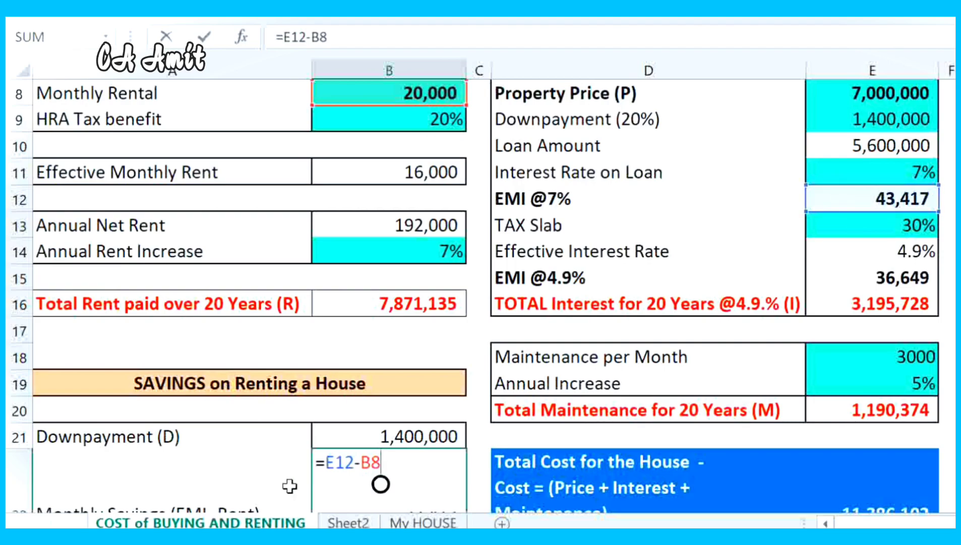
{"action": "key", "text": "Return"}
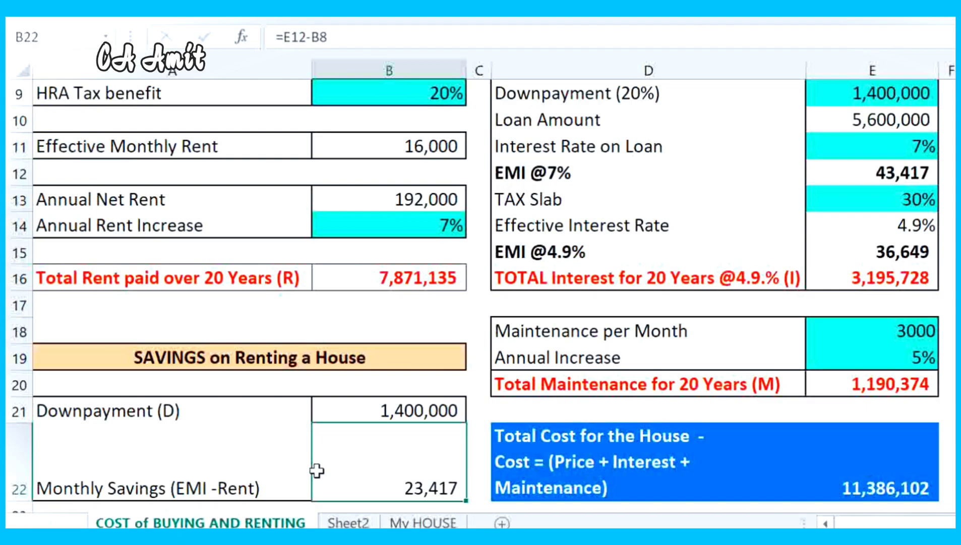
Step: Review the downpayment and monthly savings cells, continuing through RETURN on Savings to FV of Monthly Savings
{"action": "key", "text": "Up"}
{"action": "key", "text": "Down"}
{"action": "key", "text": "Up"}
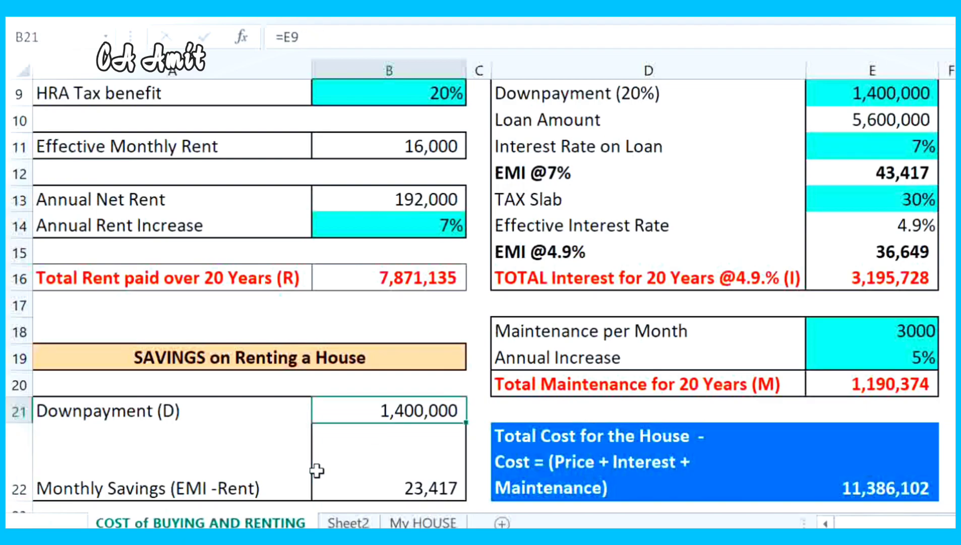
{"action": "key", "text": "Down"}
{"action": "key", "text": "Down"}
{"action": "key", "text": "Down"}
{"action": "key", "text": "Down"}
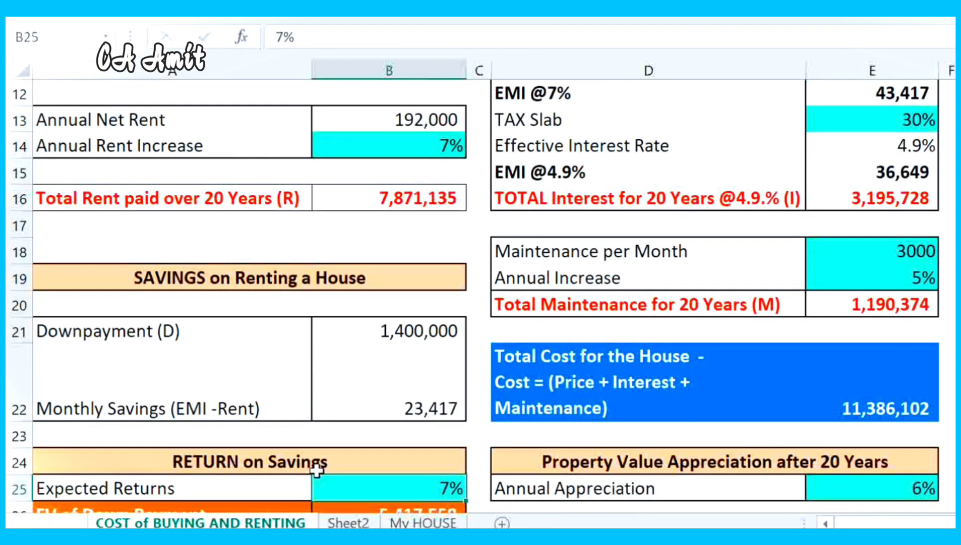
{"action": "key", "text": "Down"}
{"action": "key", "text": "Down"}
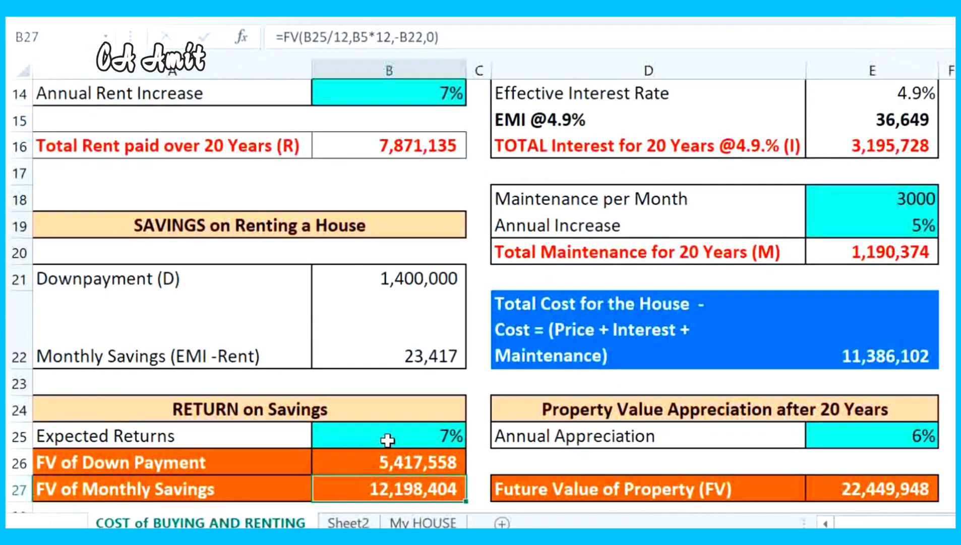
Step: Set the Expected Returns rate under RETURN on Savings to 10%
{"action": "left_click", "coordinate": [387, 440]}
{"action": "type", "text": "10"}
{"action": "key", "text": "Return"}
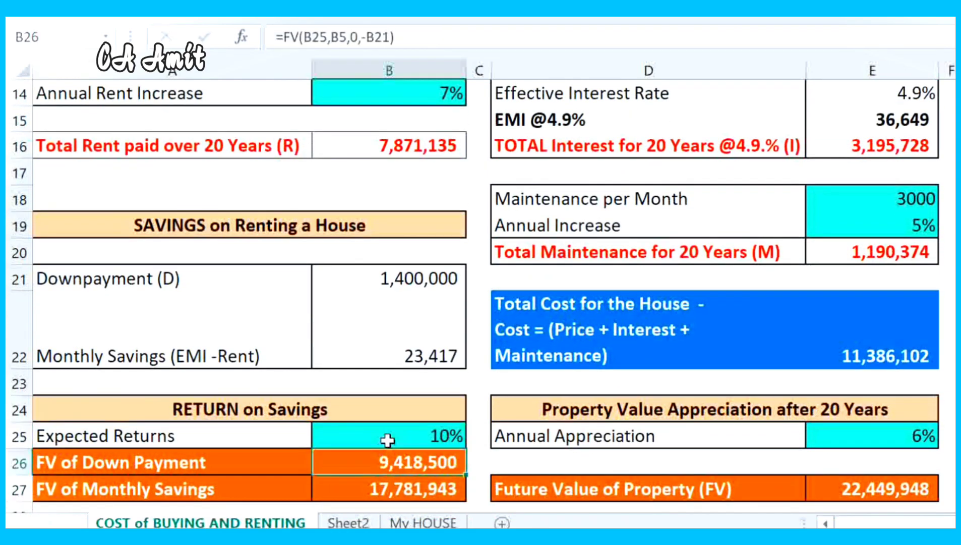
Step: Inspect the FV of Down Payment formula and trace its references to the Expected Returns and Downpayment (D) cells
{"action": "left_click", "coordinate": [391, 442]}
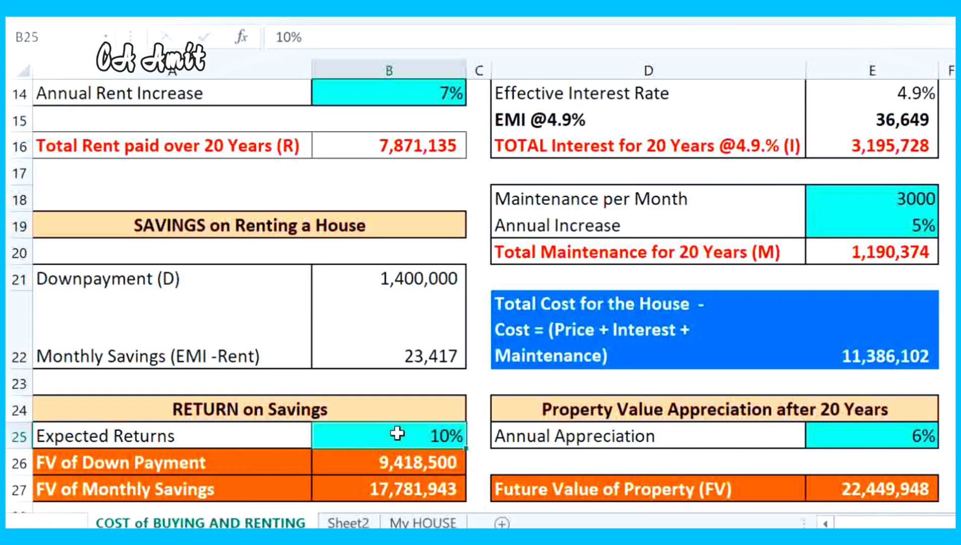
{"action": "key", "text": "Down"}
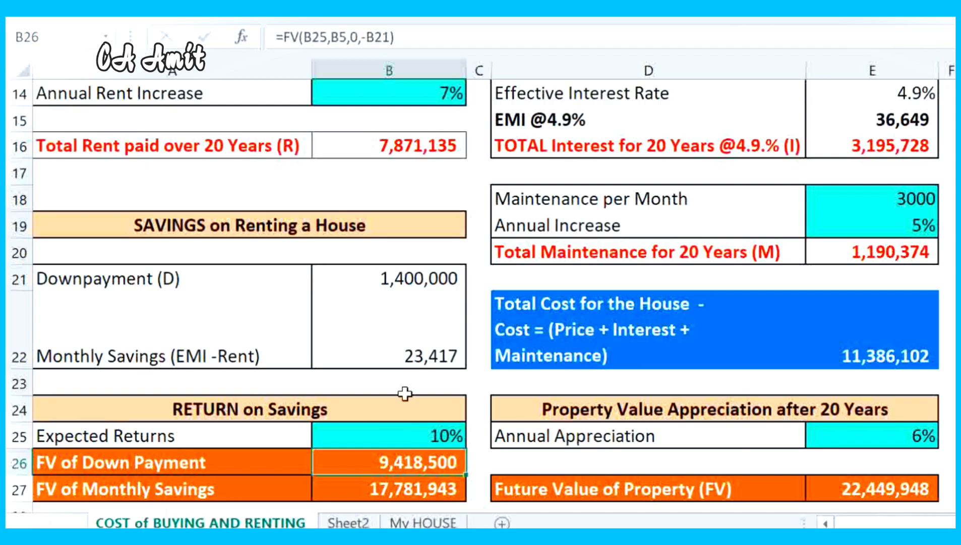
{"action": "left_click", "coordinate": [403, 285]}
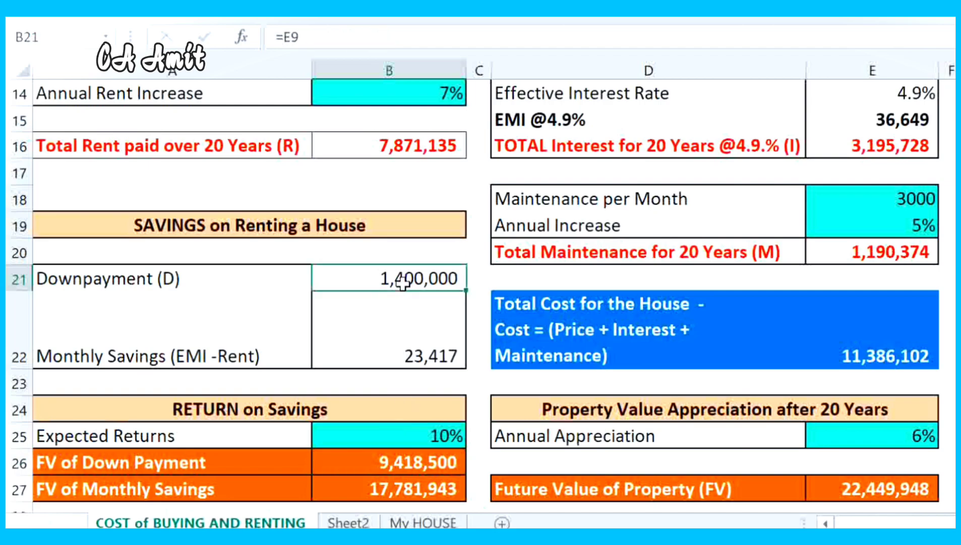
{"action": "left_click", "coordinate": [373, 461]}
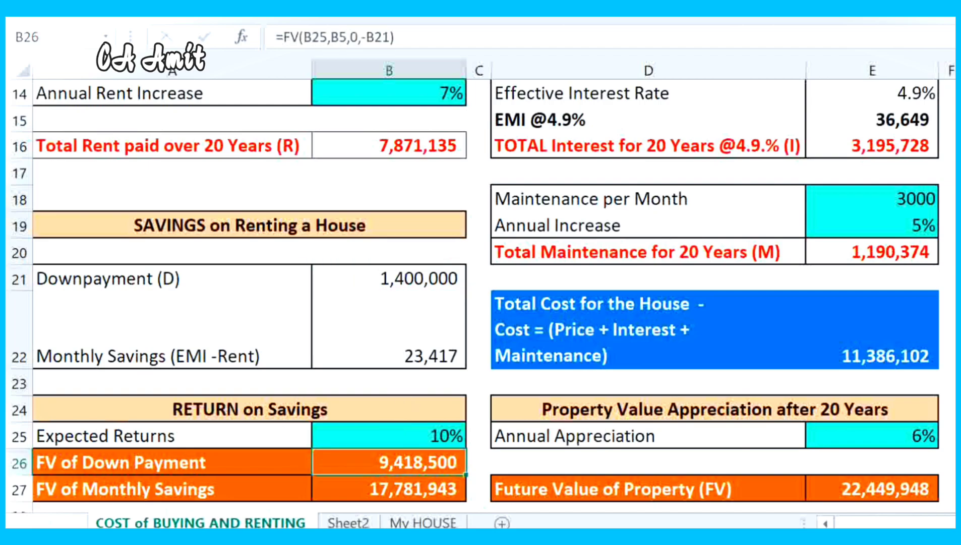
{"action": "key", "text": "F2"}
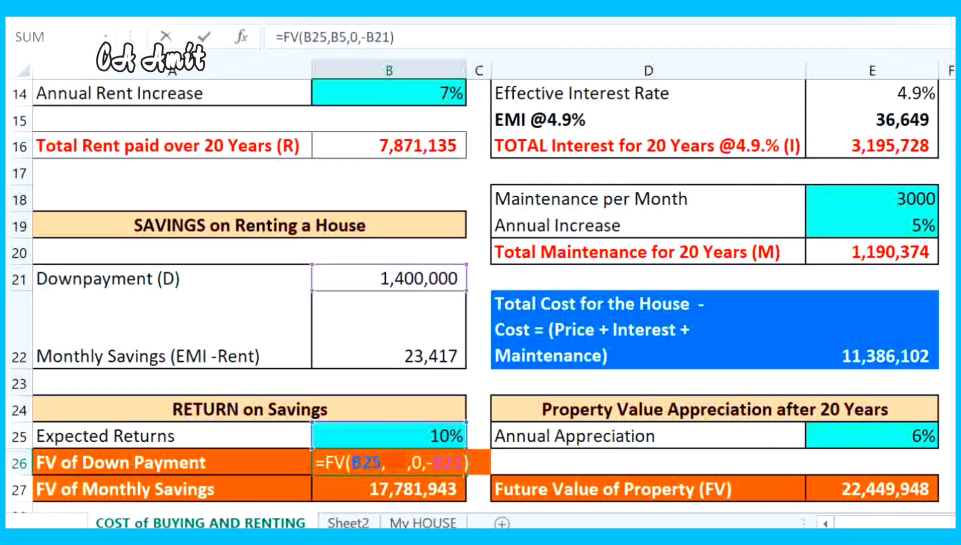
{"action": "key", "text": "Escape"}
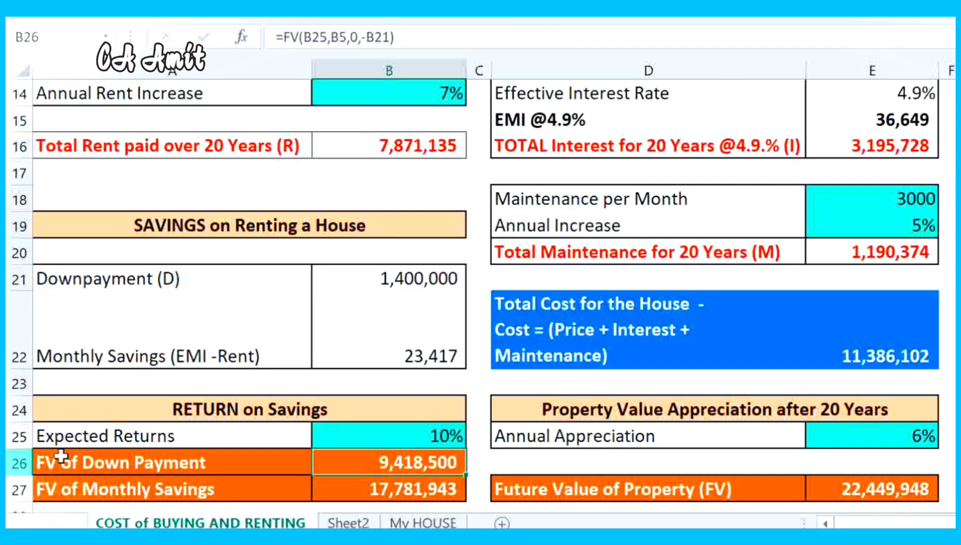
Step: Inspect the FV of Monthly Savings formula and trace its references to the Monthly Savings (EMI -Rent) and Expected Returns cells
{"action": "left_click", "coordinate": [361, 340]}
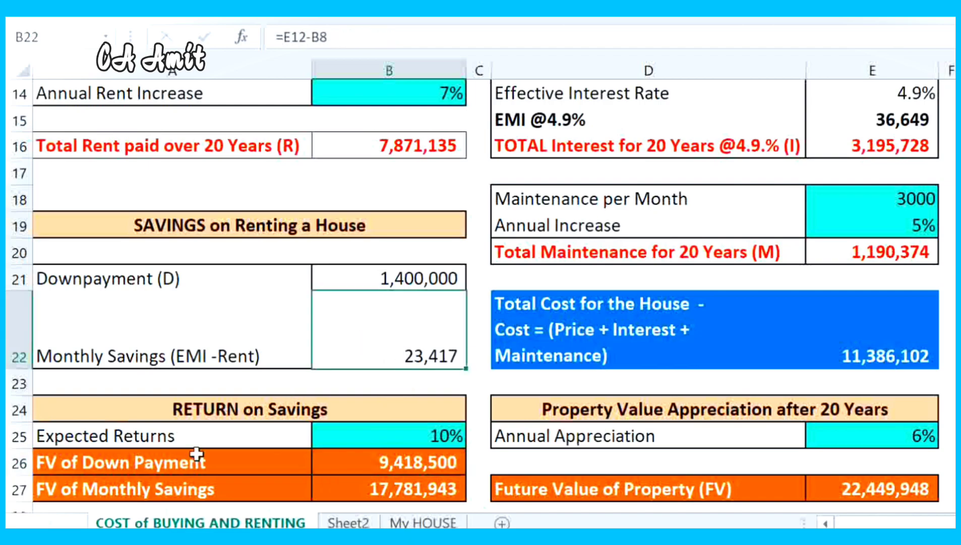
{"action": "left_click", "coordinate": [369, 489]}
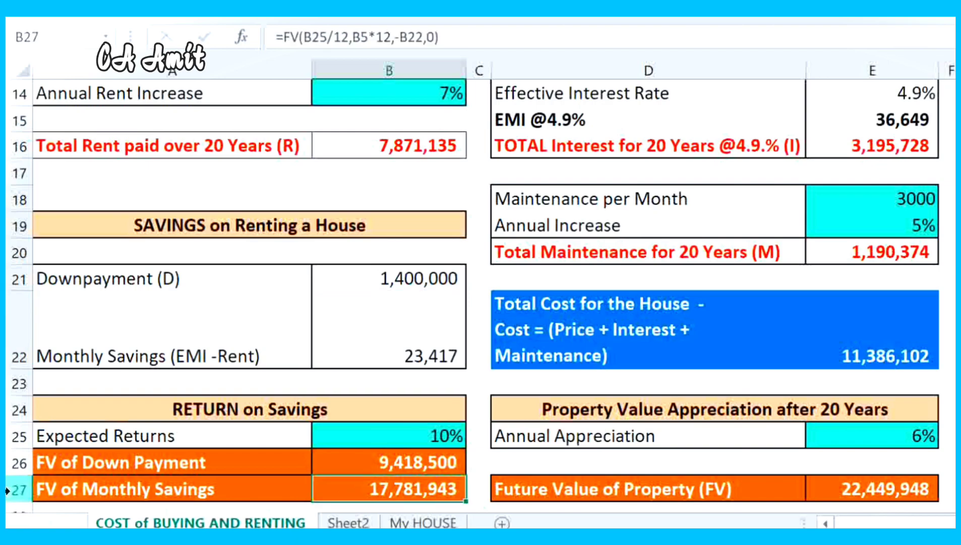
{"action": "key", "text": "F2"}
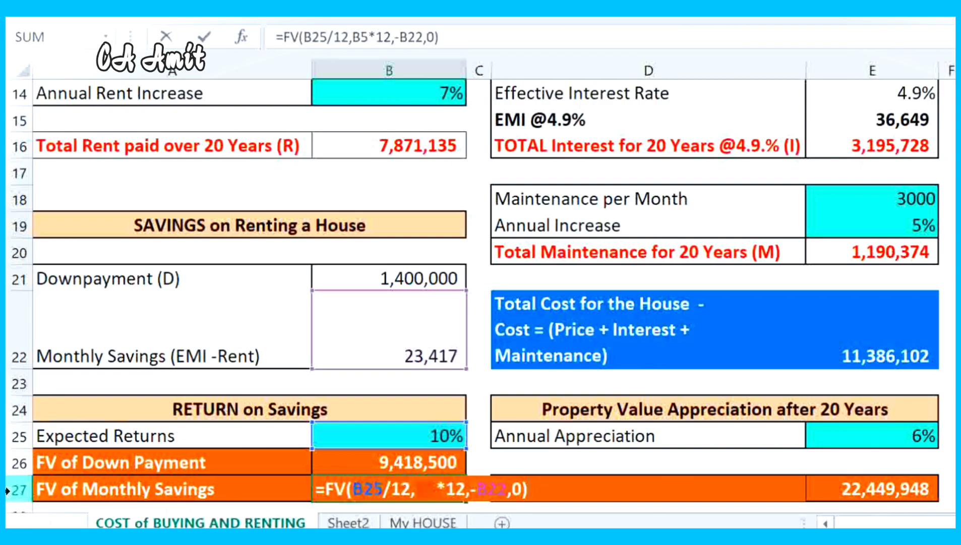
{"action": "key", "text": "Escape"}
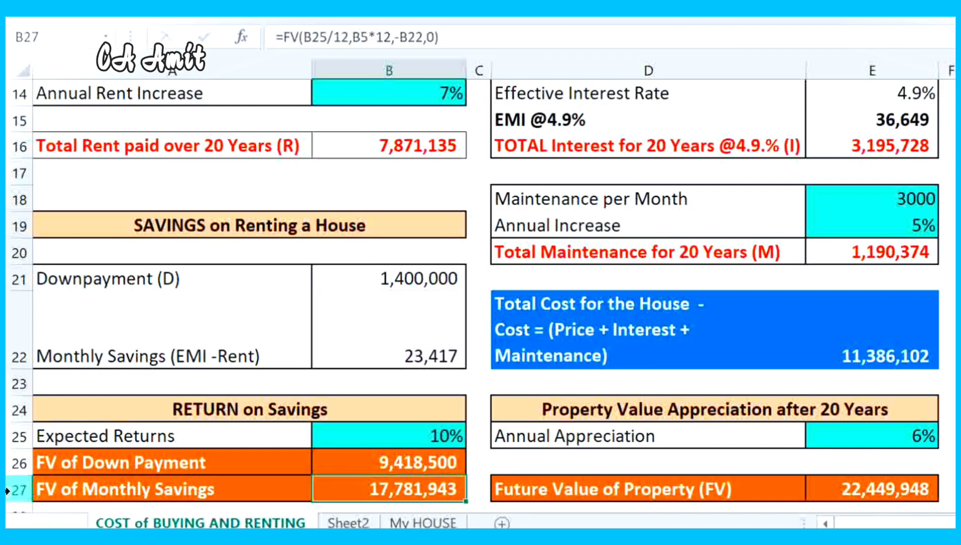
Step: Inspect the renting side's Net Savings formula, then review the Monthly Savings and Expected Returns cells behind it
{"action": "key", "text": "Down"}
{"action": "key", "text": "Down"}
{"action": "key", "text": "Down"}
{"action": "key", "text": "Up"}
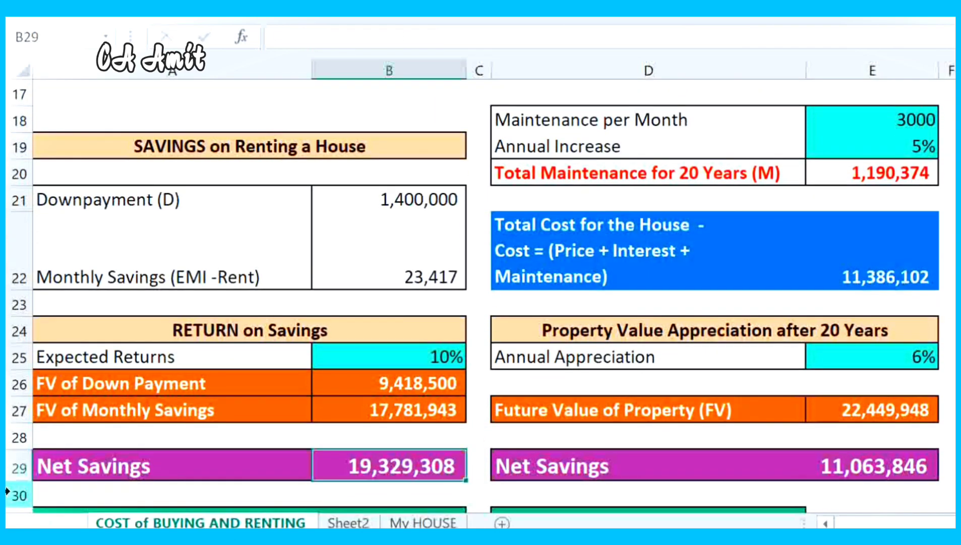
{"action": "key", "text": "F2"}
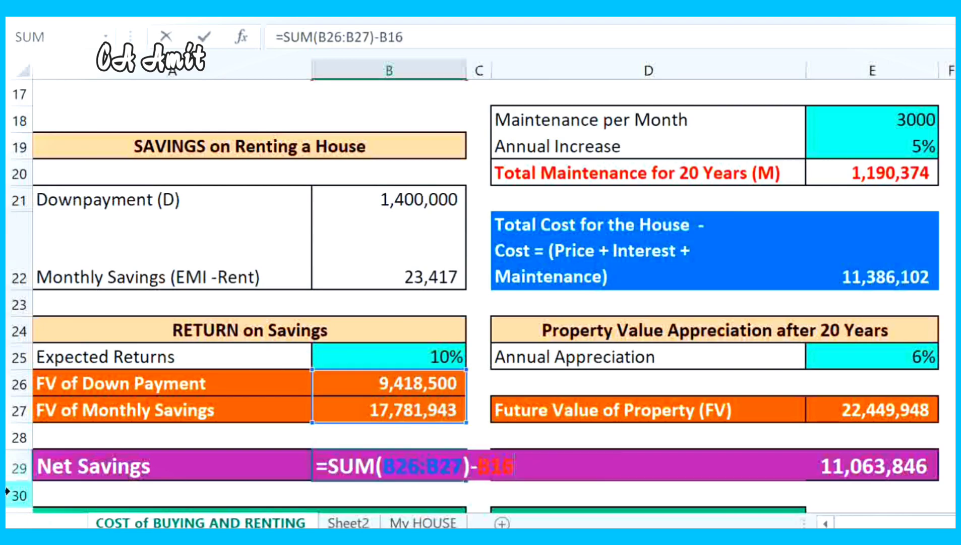
{"action": "key", "text": "Escape"}
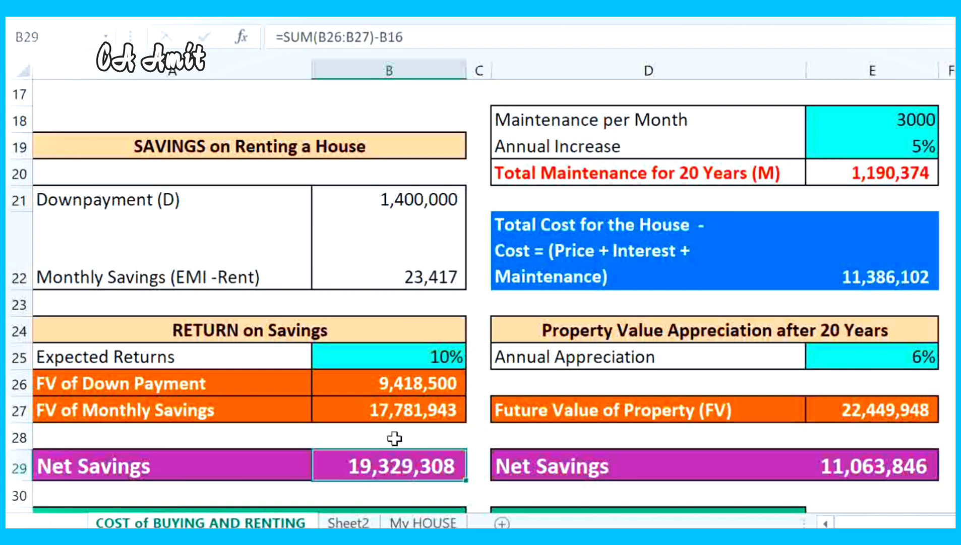
{"action": "left_click", "coordinate": [386, 267]}
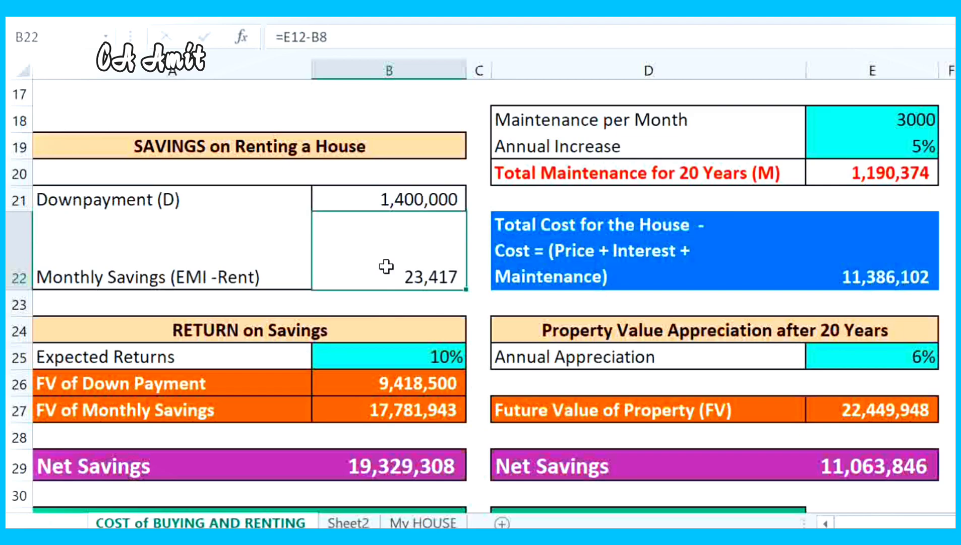
{"action": "left_click", "coordinate": [405, 355]}
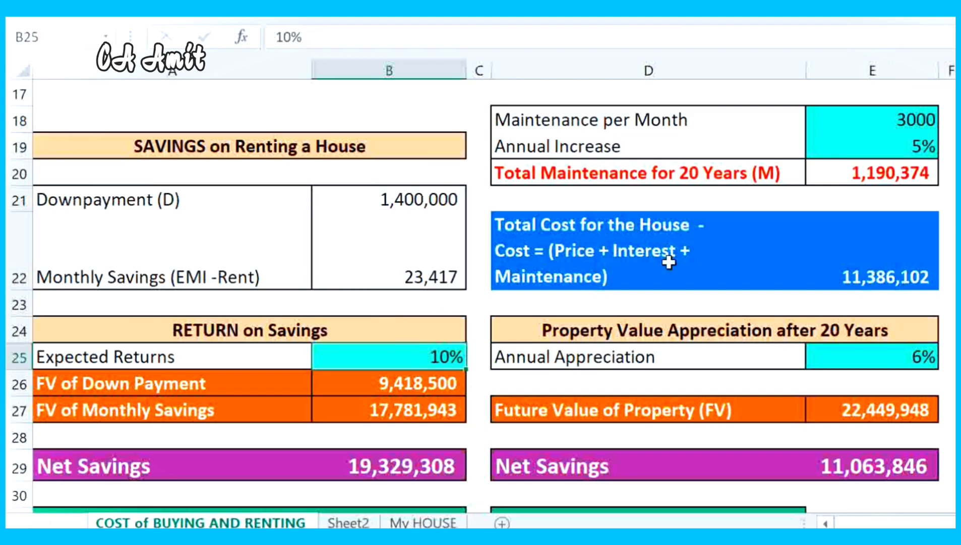
Step: Review the Annual Appreciation rate under Property Value Appreciation and inspect the Future Value of Property (FV) formula
{"action": "left_click", "coordinate": [689, 333]}
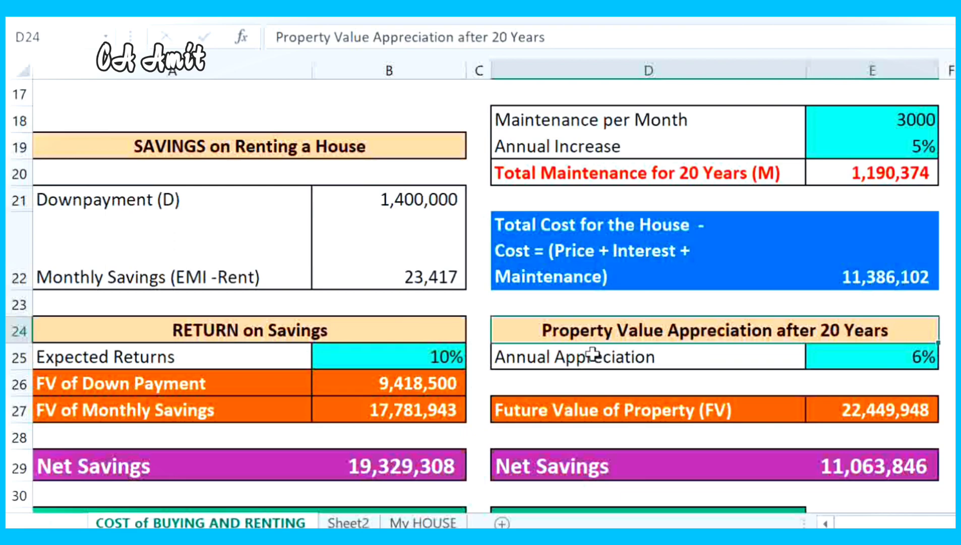
{"action": "left_click", "coordinate": [667, 360]}
{"action": "key", "text": "Right"}
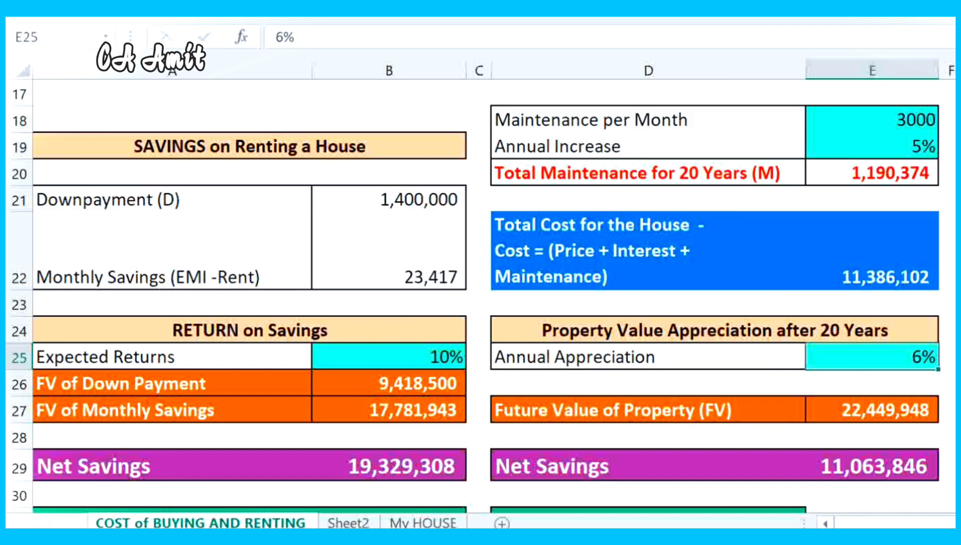
{"action": "left_click", "coordinate": [873, 410]}
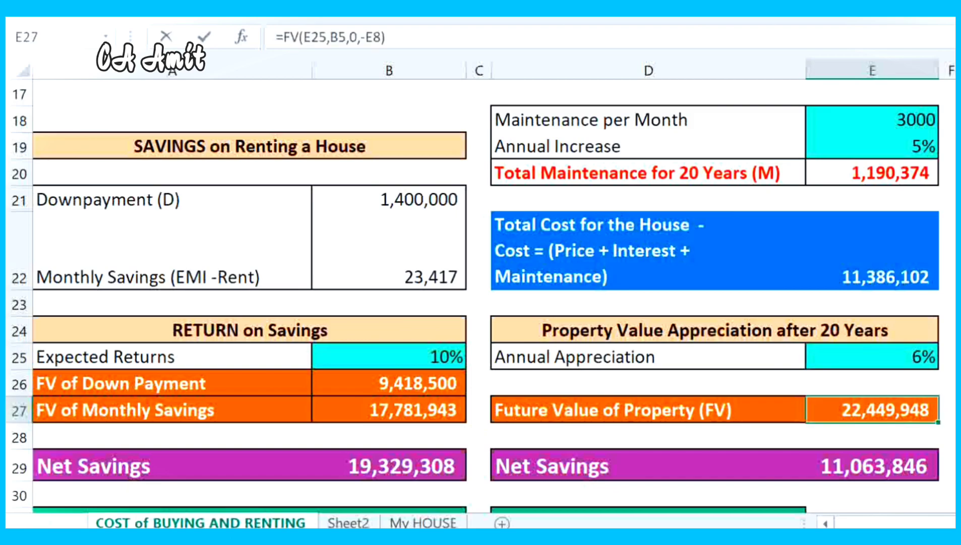
{"action": "key", "text": "F2"}
{"action": "key", "text": "Escape"}
Step: Inspect the buying side's Net Savings formula and trace its references to Future Value of Property and Total Cost for the House
{"action": "left_click", "coordinate": [859, 471]}
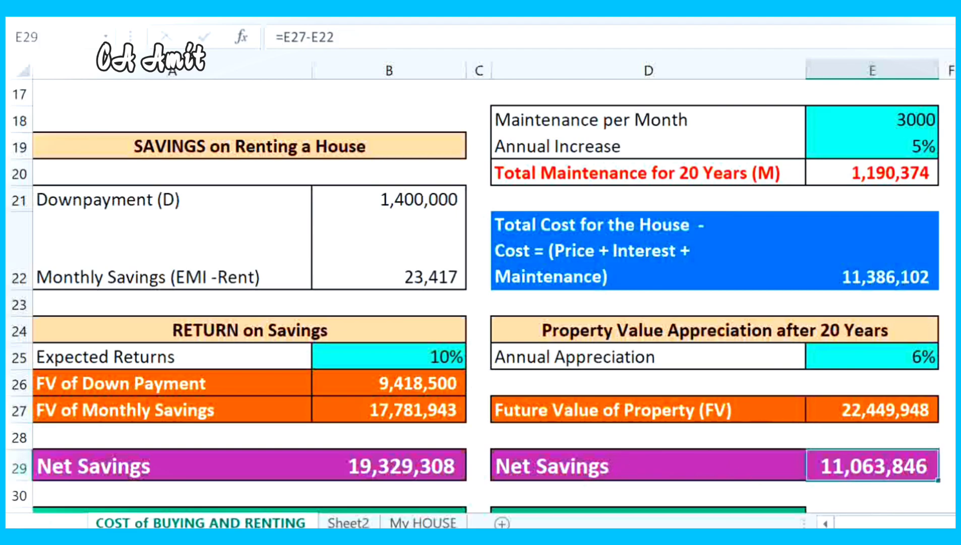
{"action": "left_click", "coordinate": [852, 412]}
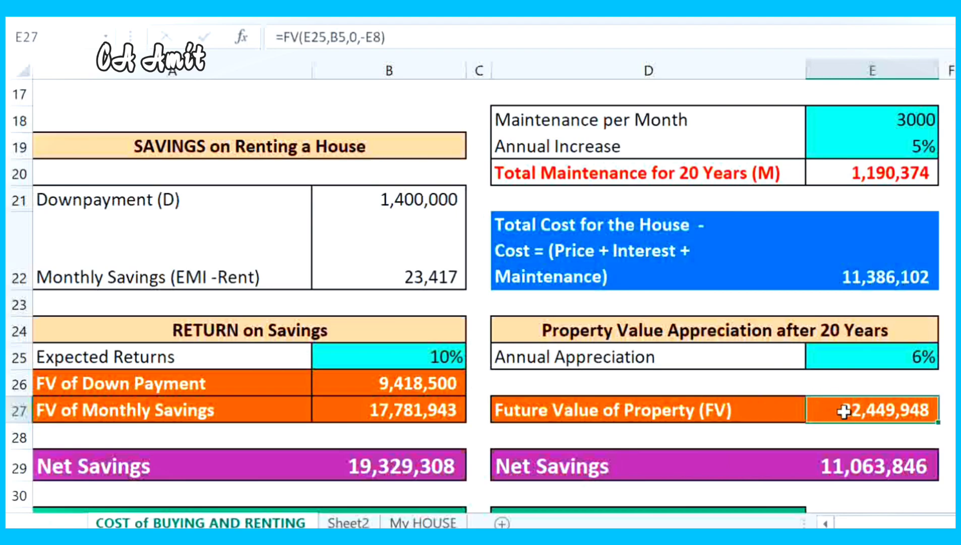
{"action": "left_click", "coordinate": [869, 478]}
{"action": "double_click", "coordinate": [870, 480]}
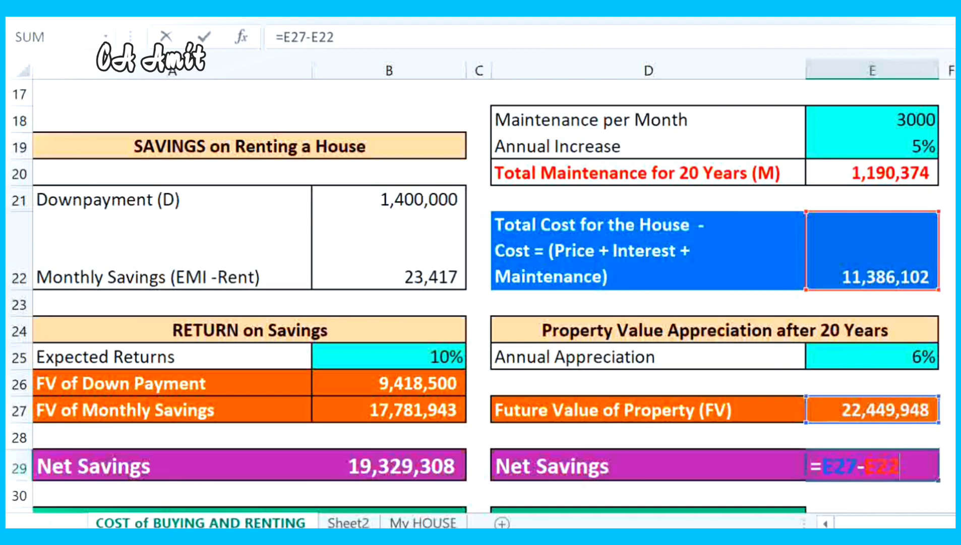
{"action": "key", "text": "ctrl+Return"}
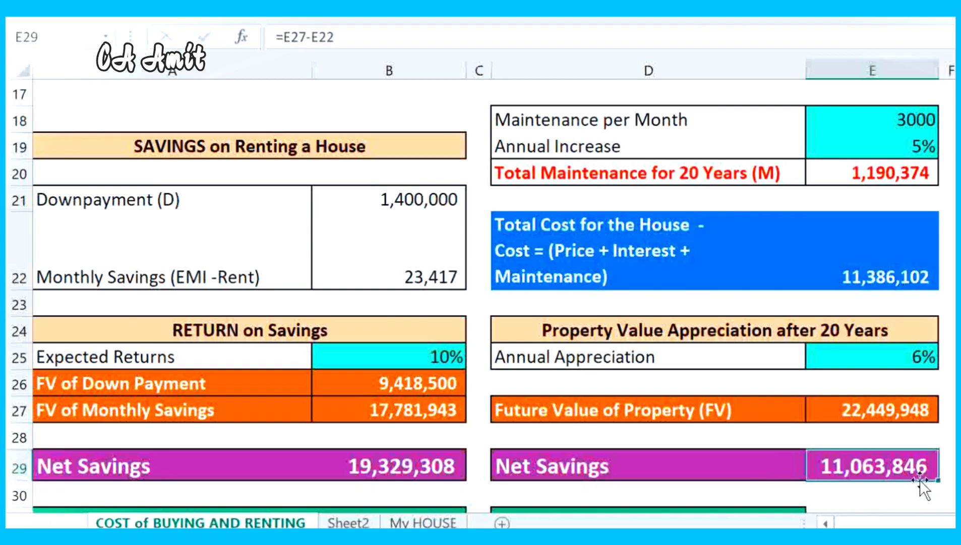
Step: Compare the renting and buying Net Savings cells and inspect the IF formula in the DECISION row
{"action": "key", "text": "Right"}
{"action": "key", "text": "Right"}
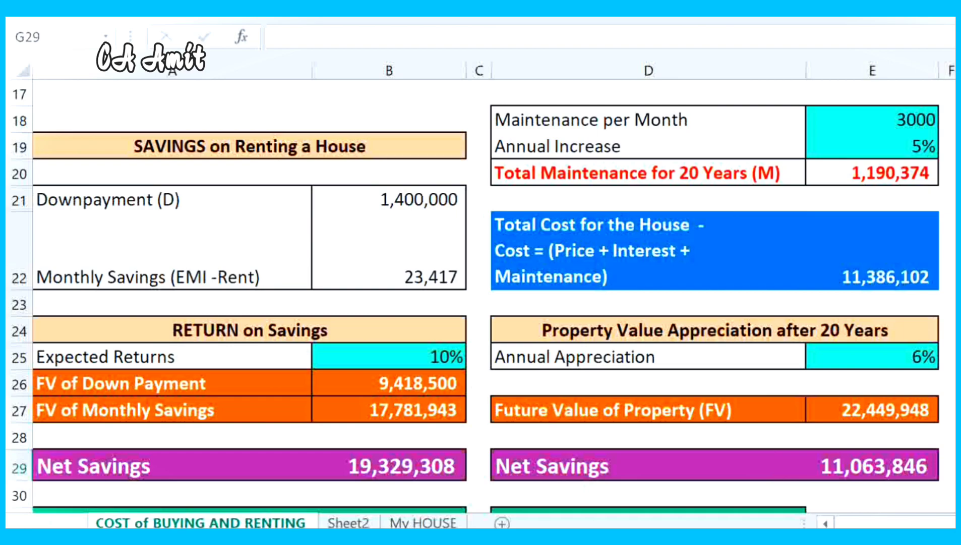
{"action": "key", "text": "Down"}
{"action": "key", "text": "Down"}
{"action": "key", "text": "Down"}
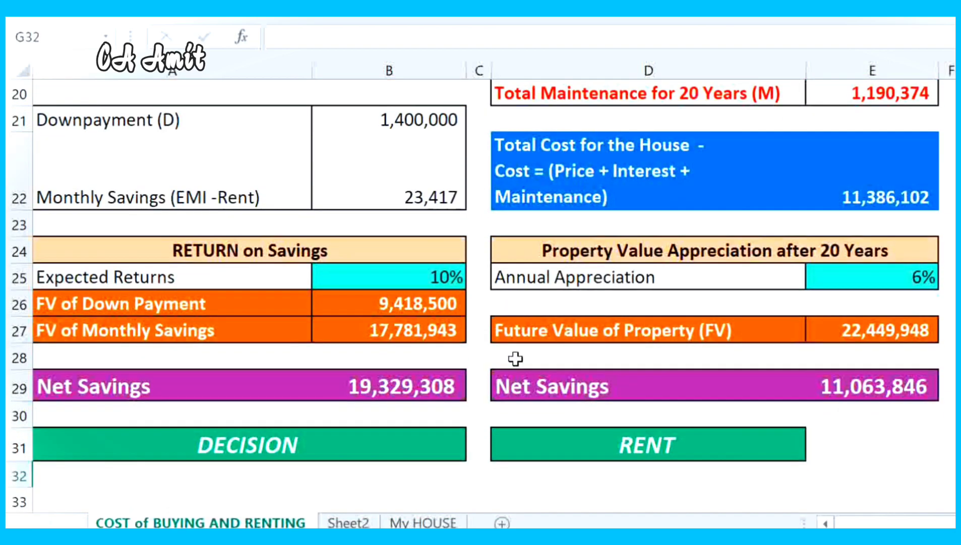
{"action": "left_click", "coordinate": [401, 386]}
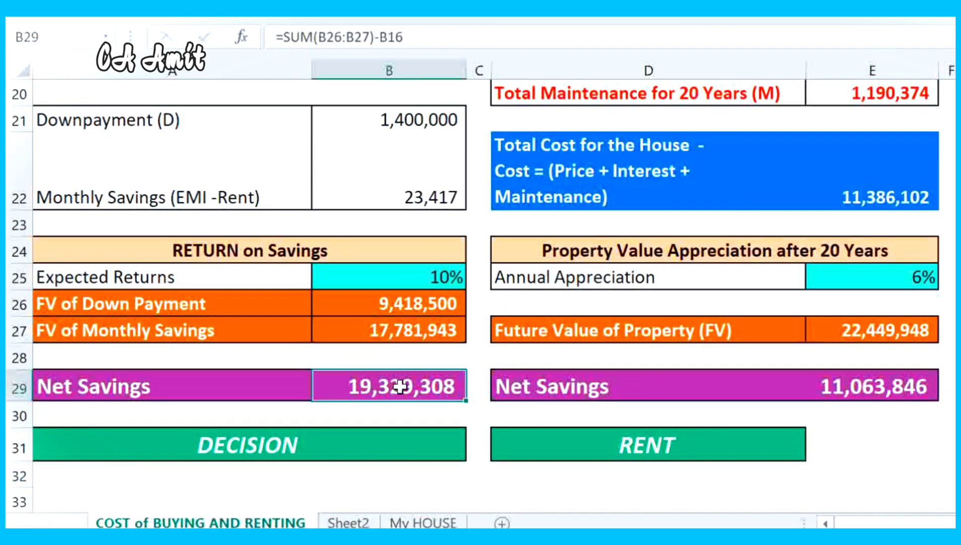
{"action": "left_click", "coordinate": [849, 397]}
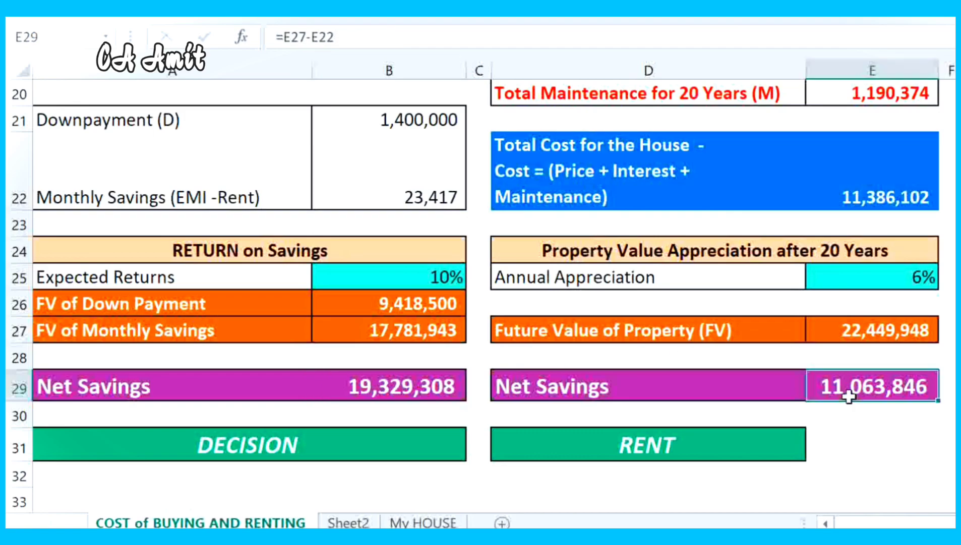
{"action": "left_click", "coordinate": [603, 449]}
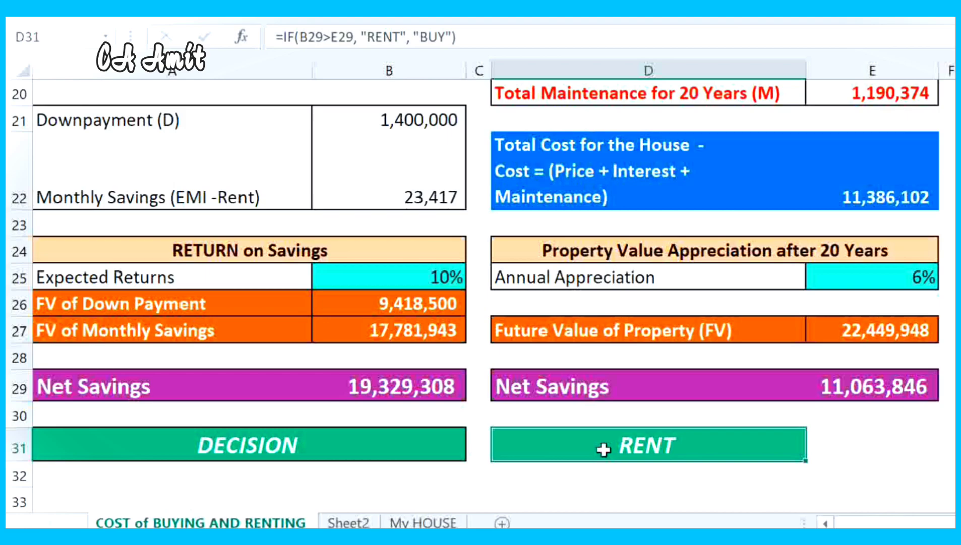
Step: Set the Expected Returns rate under RETURN on Savings to 7%
{"action": "left_click", "coordinate": [381, 278]}
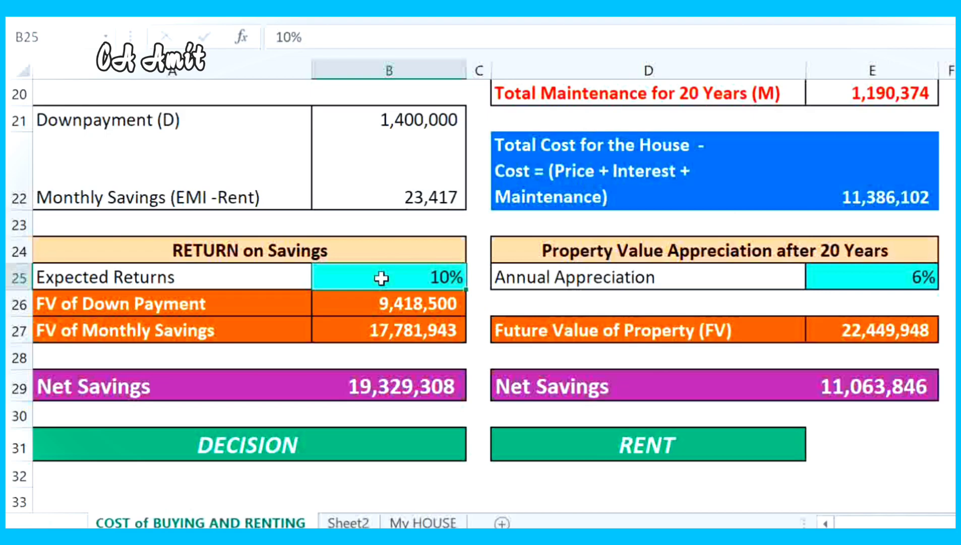
{"action": "type", "text": "7"}
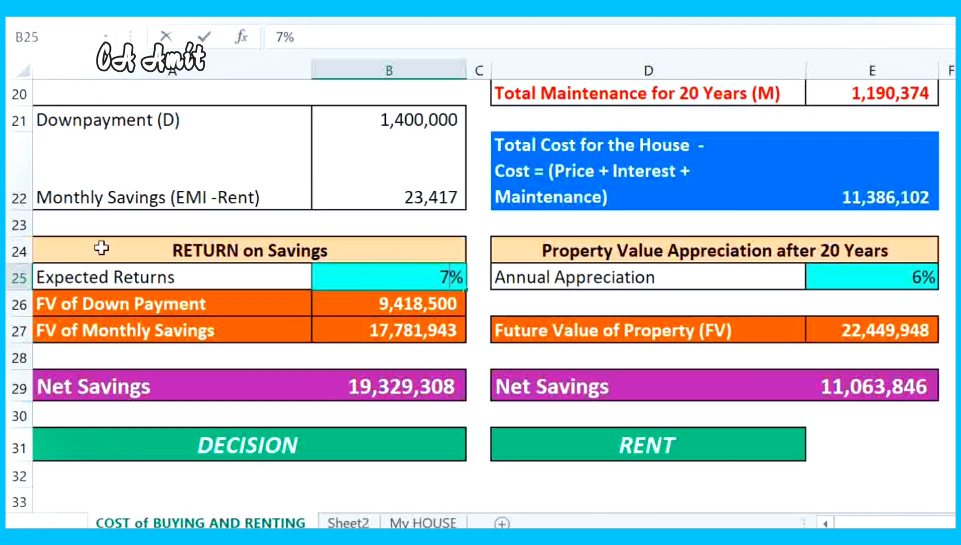
{"action": "key", "text": "Return"}
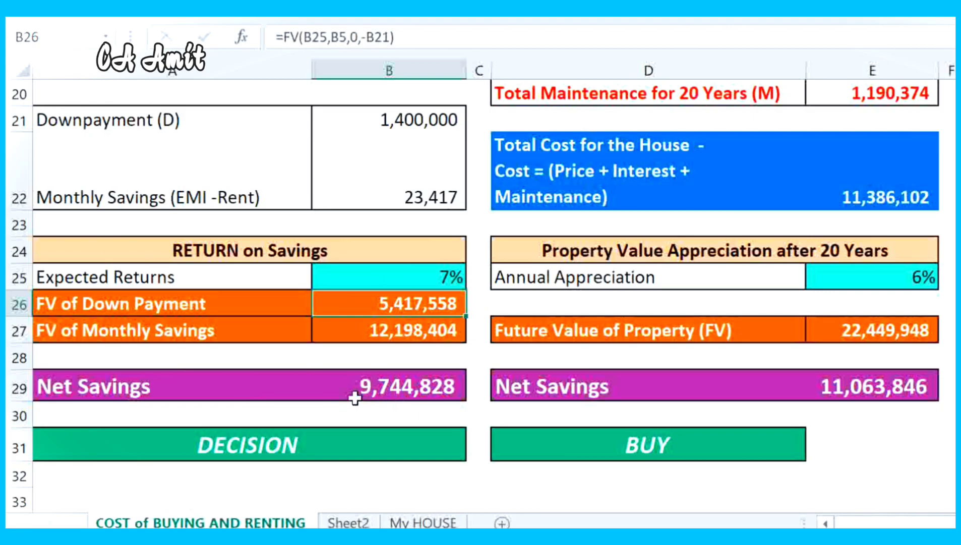
Step: Recheck both Net Savings cells and the DECISION result, and select the property's Annual Appreciation rate
{"action": "left_click", "coordinate": [426, 386]}
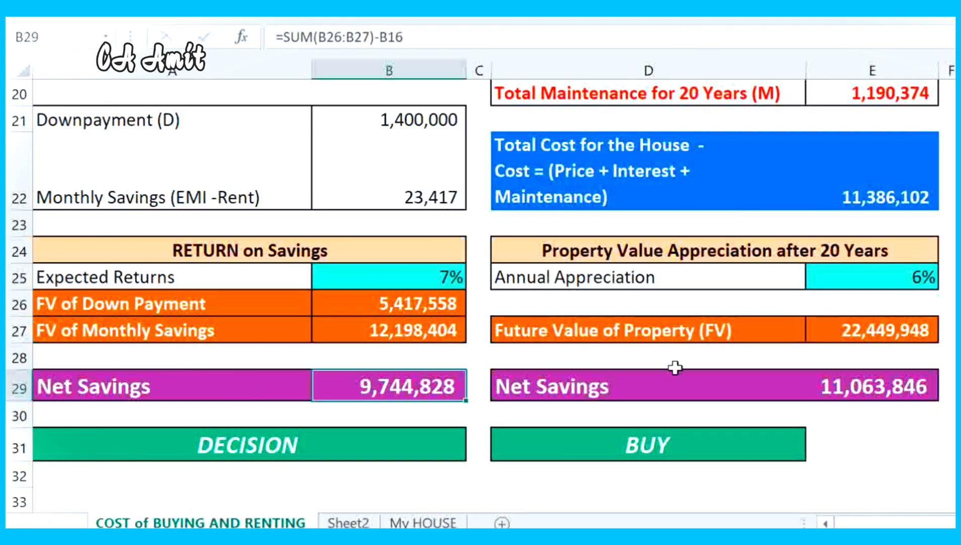
{"action": "left_click", "coordinate": [861, 389]}
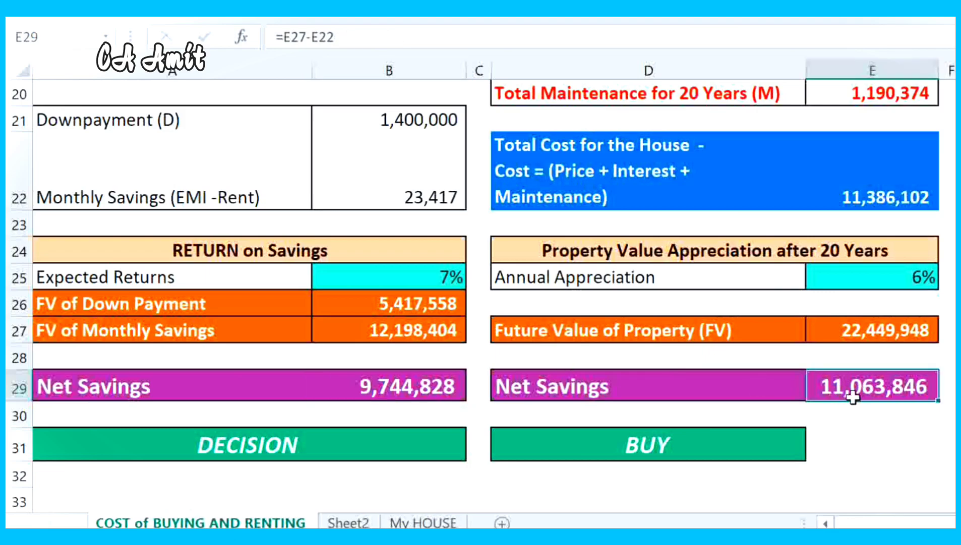
{"action": "left_click", "coordinate": [651, 444]}
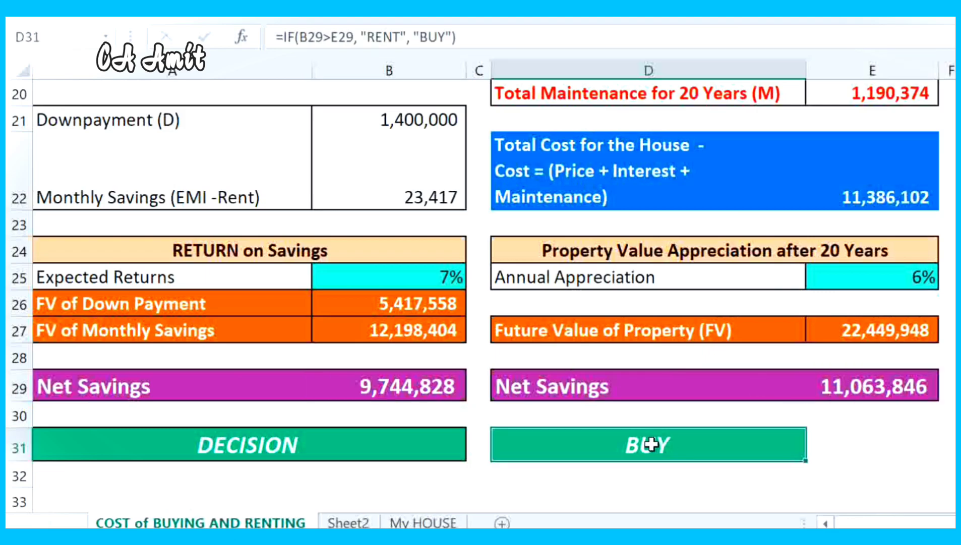
{"action": "left_click", "coordinate": [829, 451]}
{"action": "key", "text": "Left"}
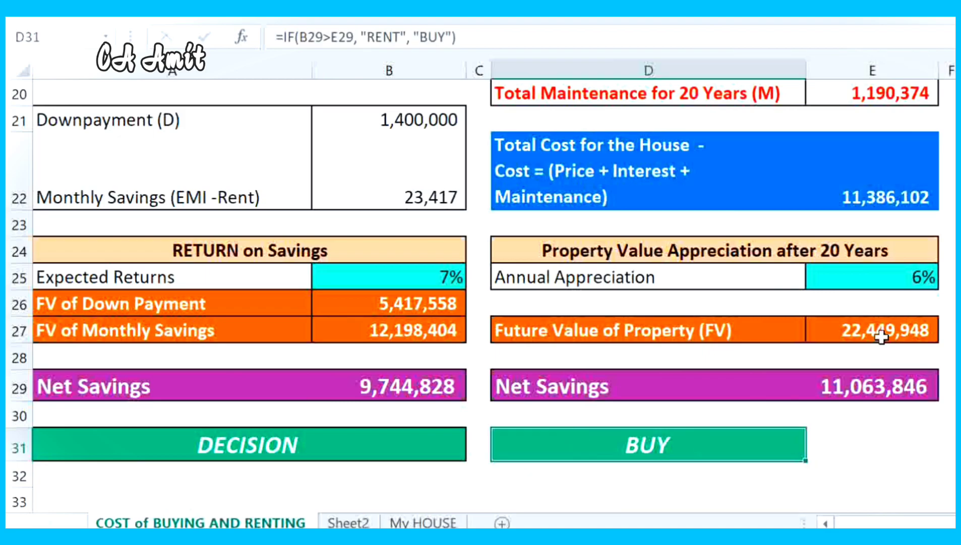
{"action": "left_click", "coordinate": [870, 275]}
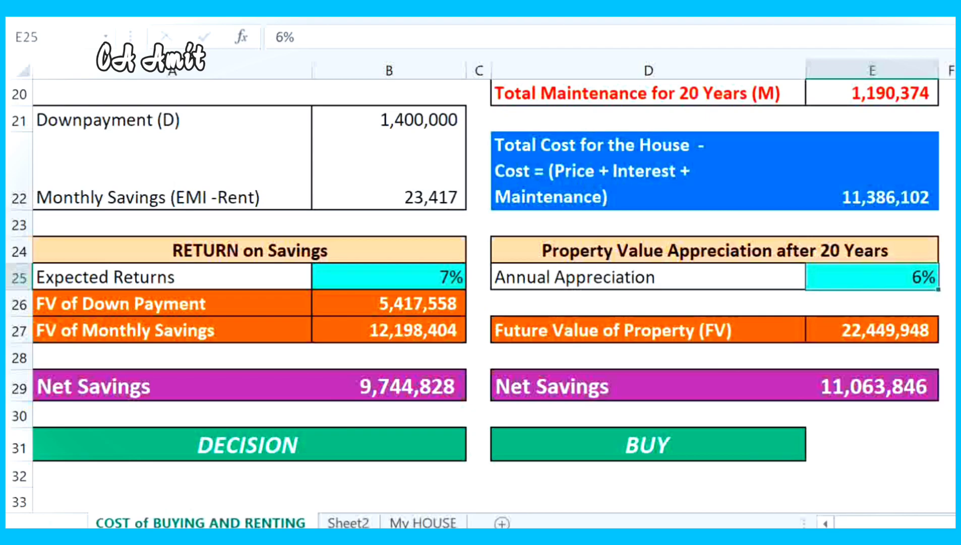
Step: Test the property's Annual Appreciation rate at 0%, and restore it to 6%
{"action": "type", "text": "0"}
{"action": "key", "text": "Return"}
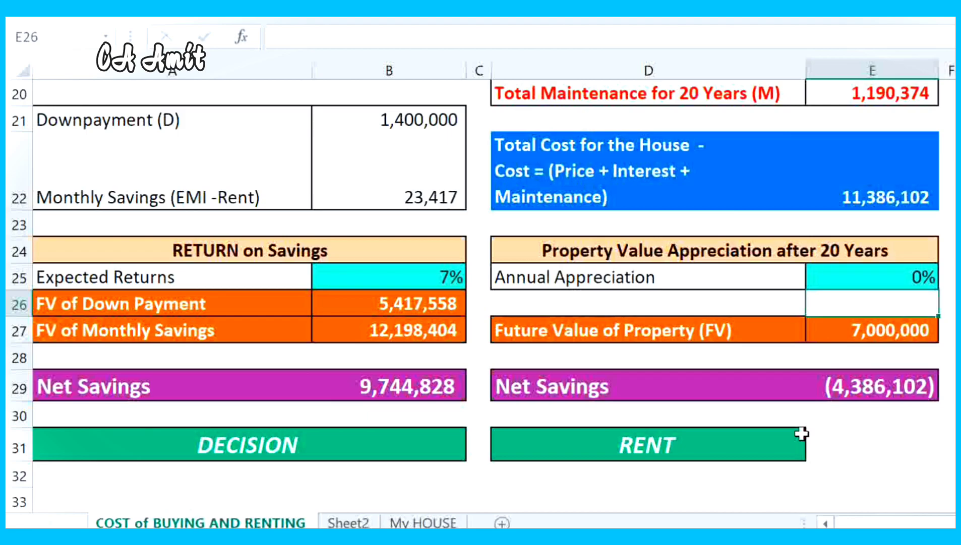
{"action": "left_click", "coordinate": [889, 286]}
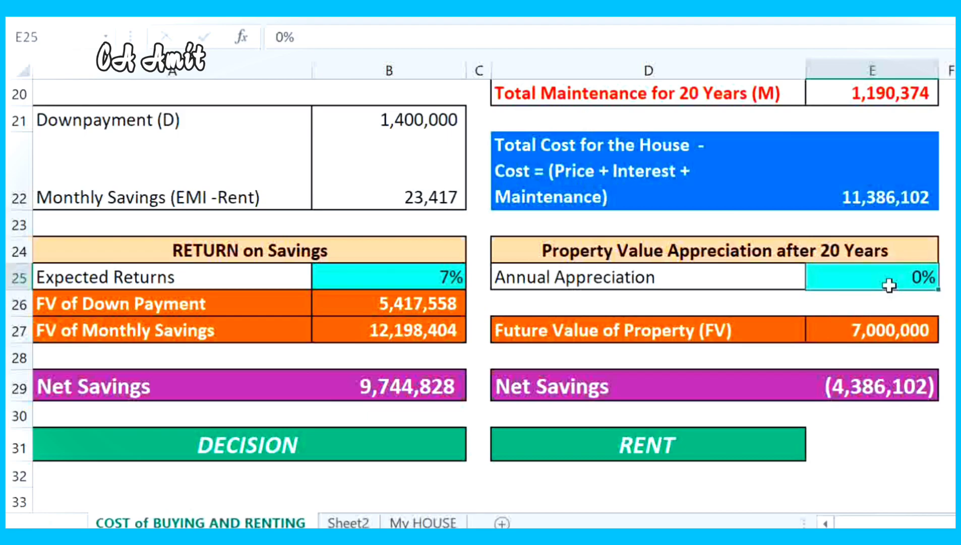
{"action": "type", "text": "6"}
{"action": "key", "text": "Return"}
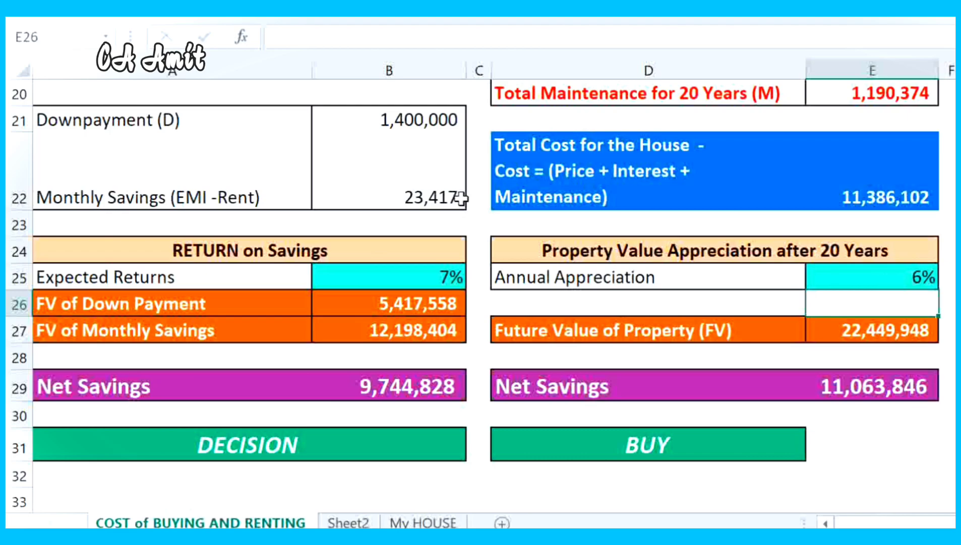
Step: Set the Expected Returns rate under RETURN on Savings to 20% and check the renting side's Net Savings
{"action": "left_click", "coordinate": [390, 275]}
{"action": "type", "text": "20"}
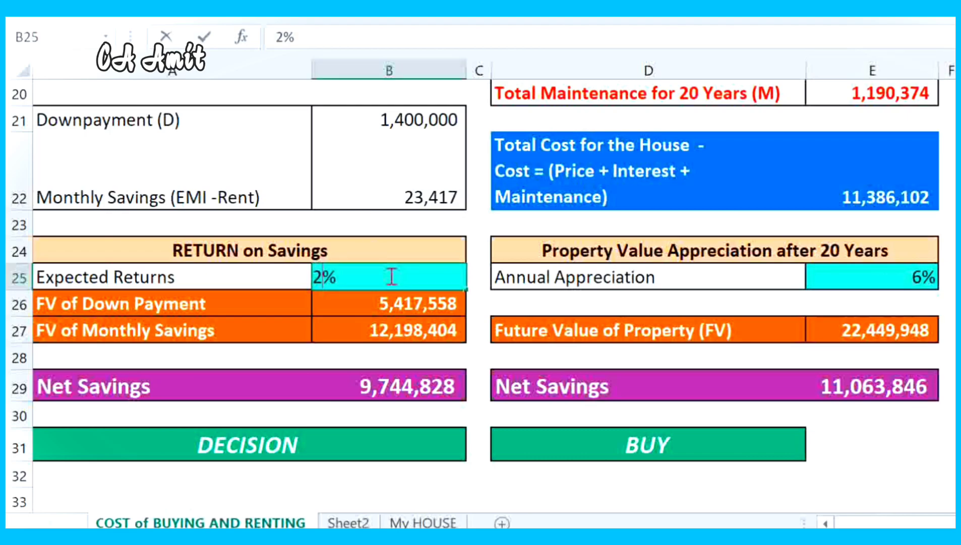
{"action": "key", "text": "Return"}
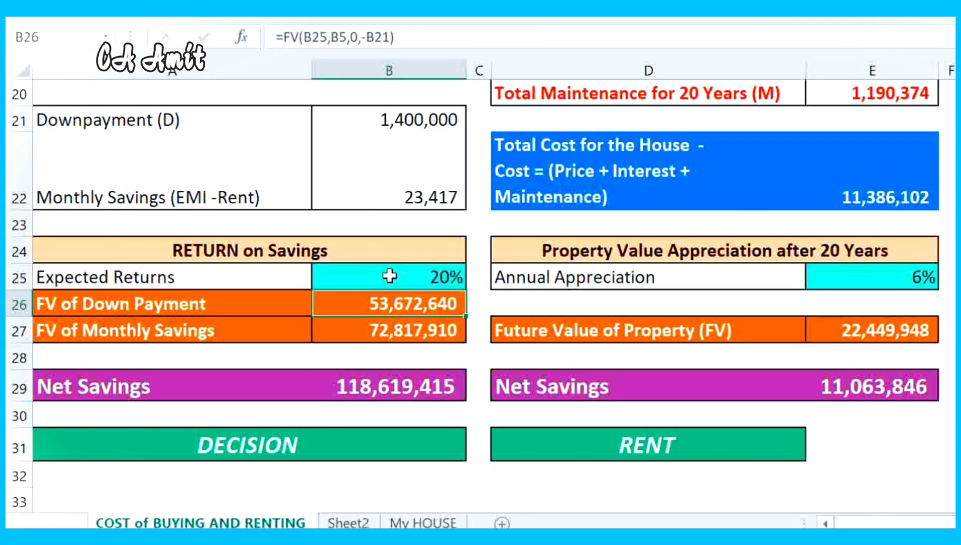
{"action": "key", "text": "Down"}
{"action": "key", "text": "Down"}
{"action": "key", "text": "Down"}
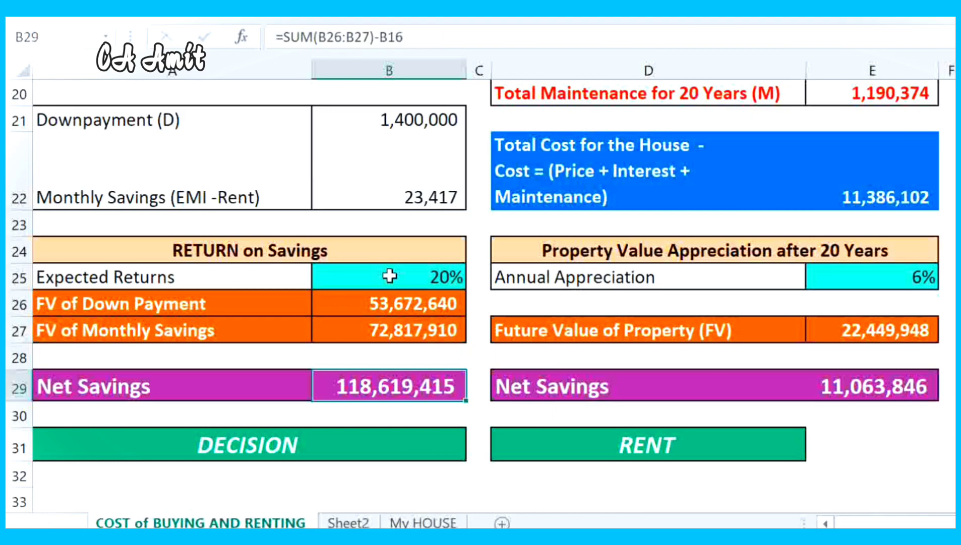
Step: Return to the COST OF RENTING a HOUSE section and select the Monthly Rental amount
{"action": "key", "text": "Page_Up"}
{"action": "scroll", "coordinate": [388, 275], "scroll_direction": "up", "scroll_amount": 1}
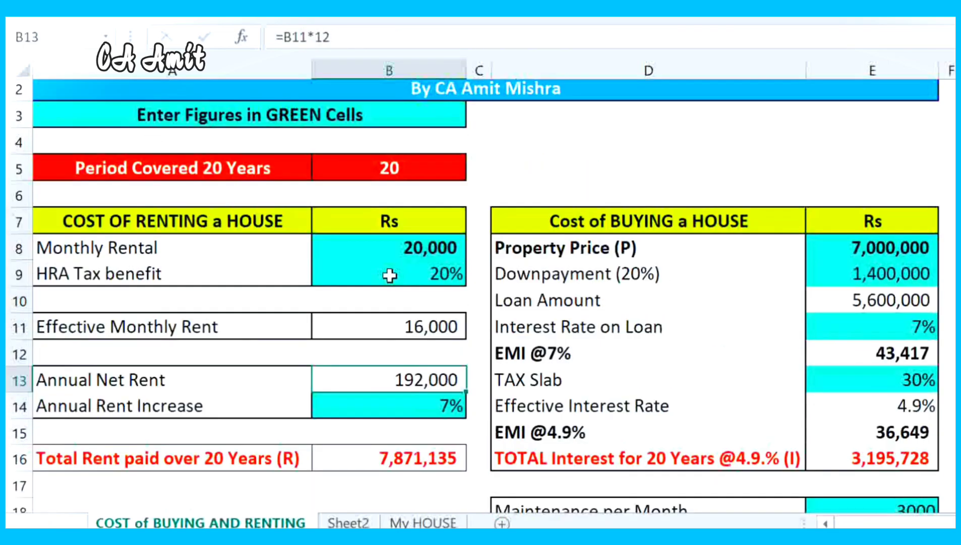
{"action": "left_click", "coordinate": [373, 286]}
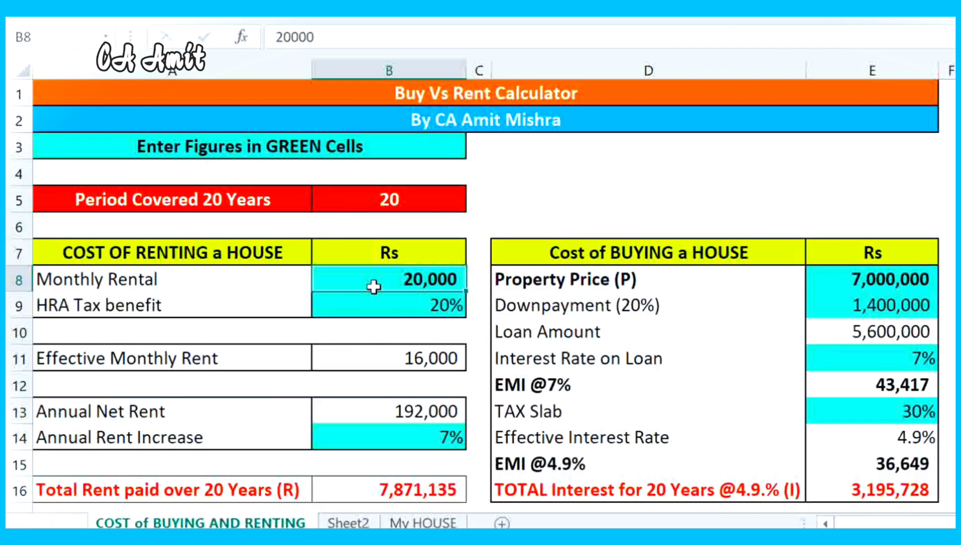